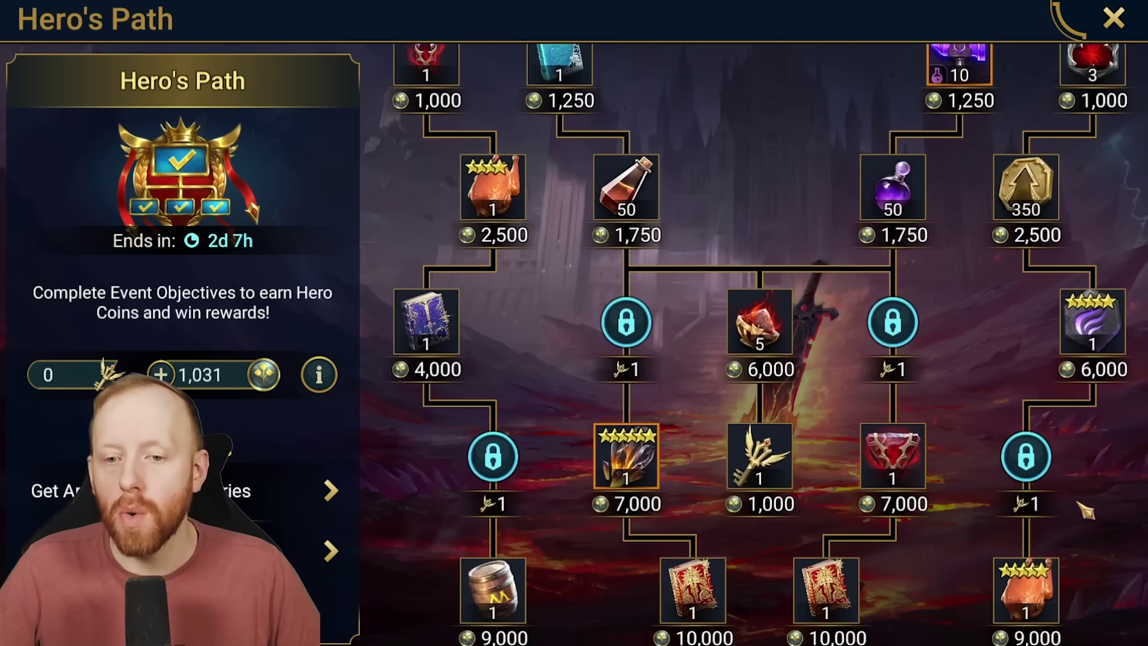
# - Examine the rewards, coin costs and key locks along all branches of the Hero's Path map
pyautogui.scroll(-2, 979, 508)
pyautogui.scroll(-3, 966, 452)
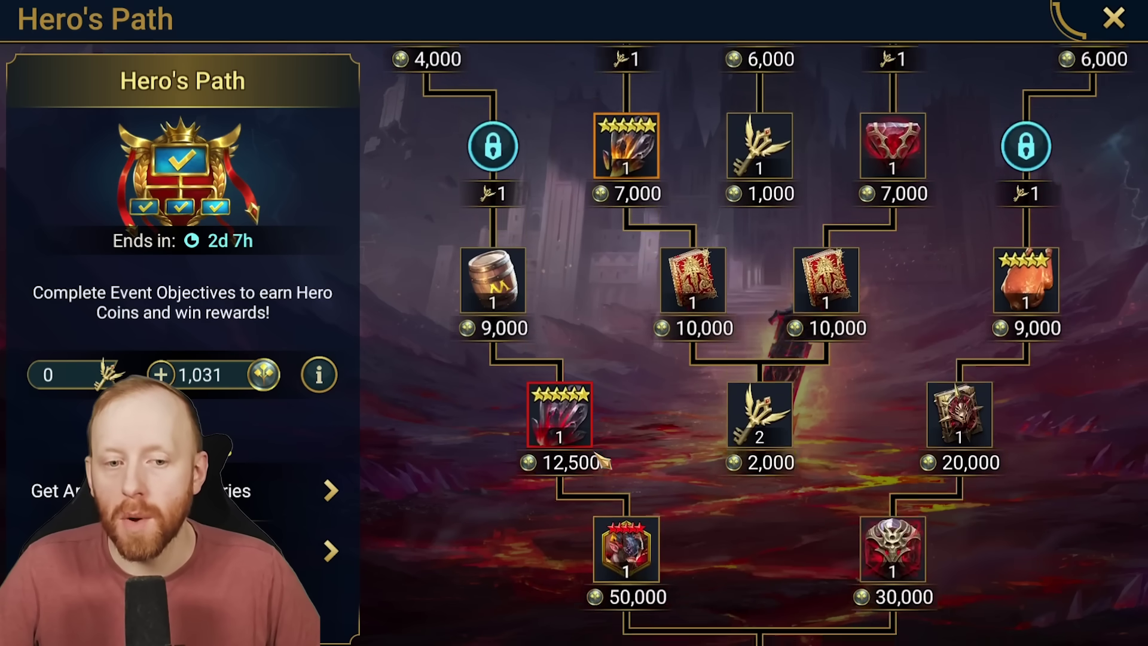
pyautogui.scroll(6, 481, 565)
pyautogui.scroll(1, 481, 565)
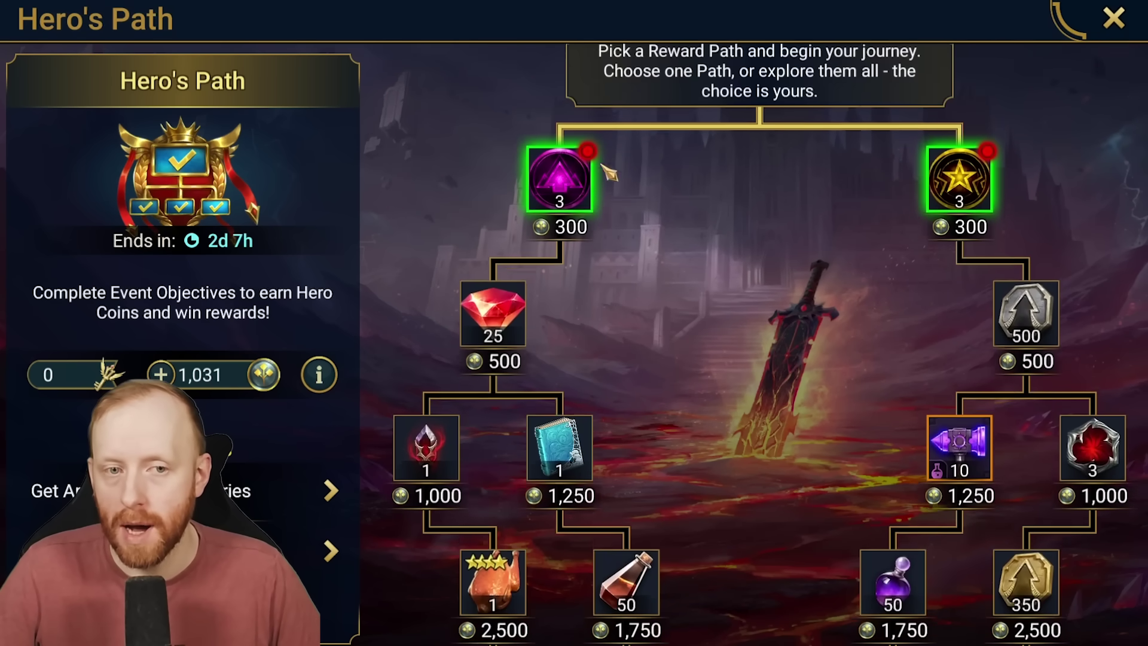
pyautogui.scroll(-3, 502, 598)
pyautogui.scroll(-4, 534, 540)
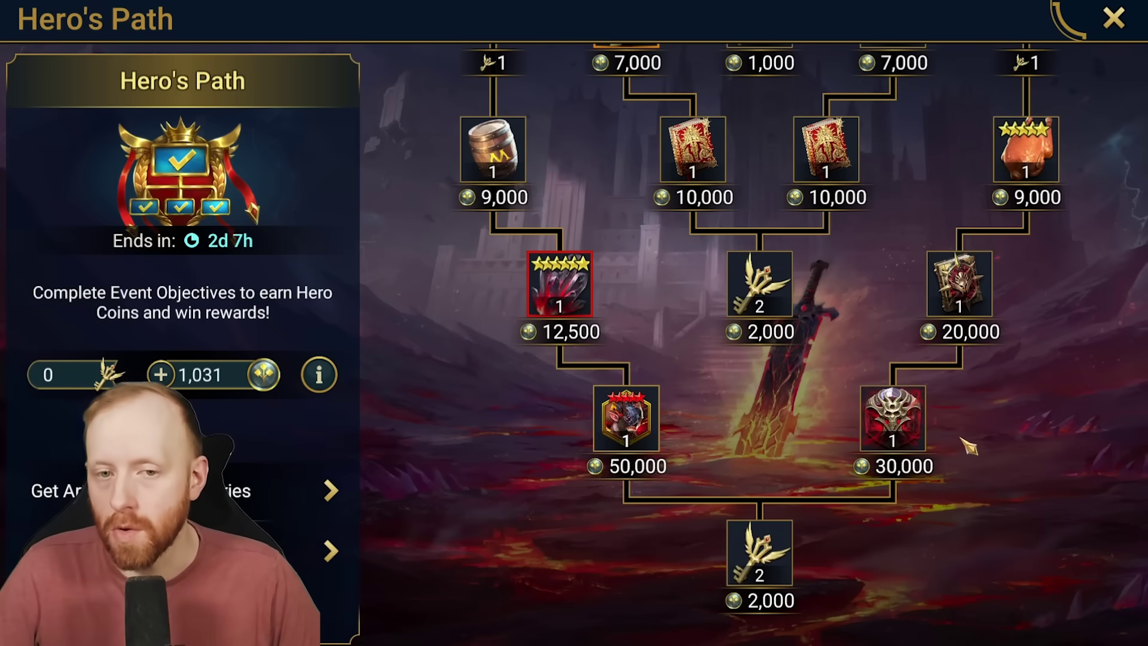
pyautogui.scroll(3, 771, 499)
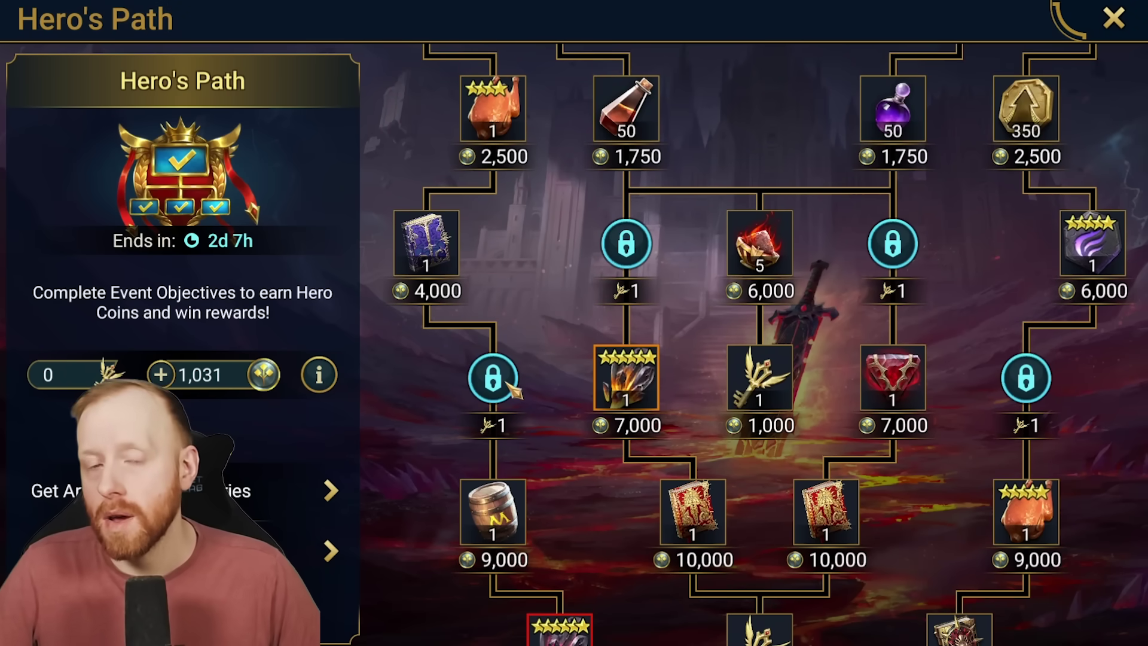
pyautogui.scroll(-3, 502, 428)
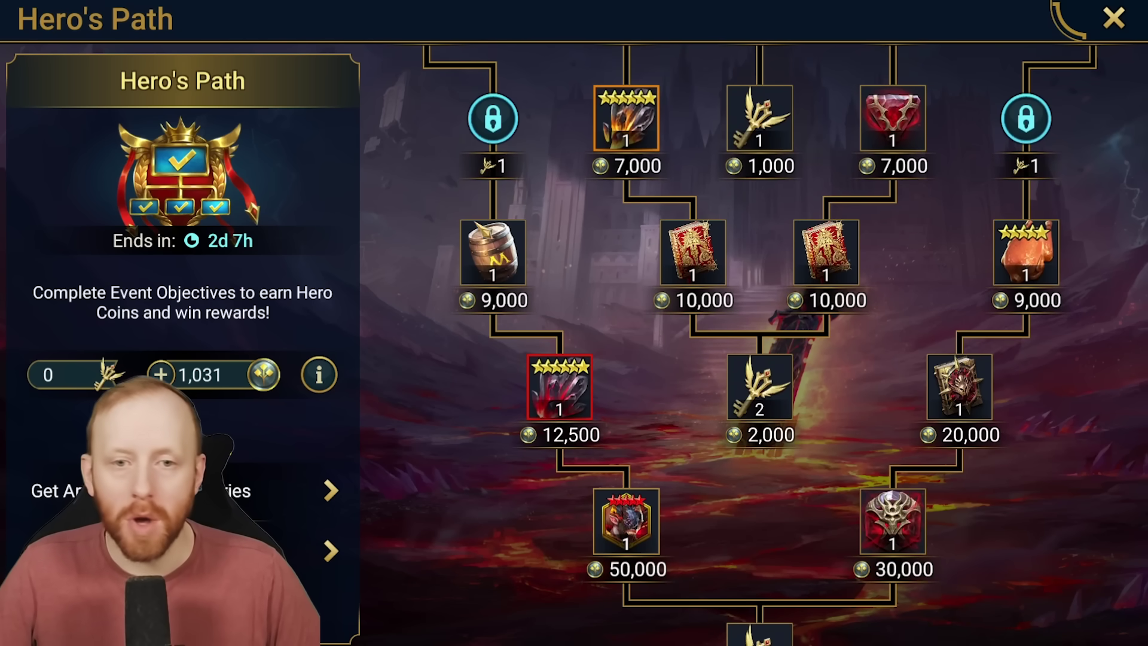
pyautogui.scroll(3, 607, 366)
pyautogui.scroll(3, 633, 184)
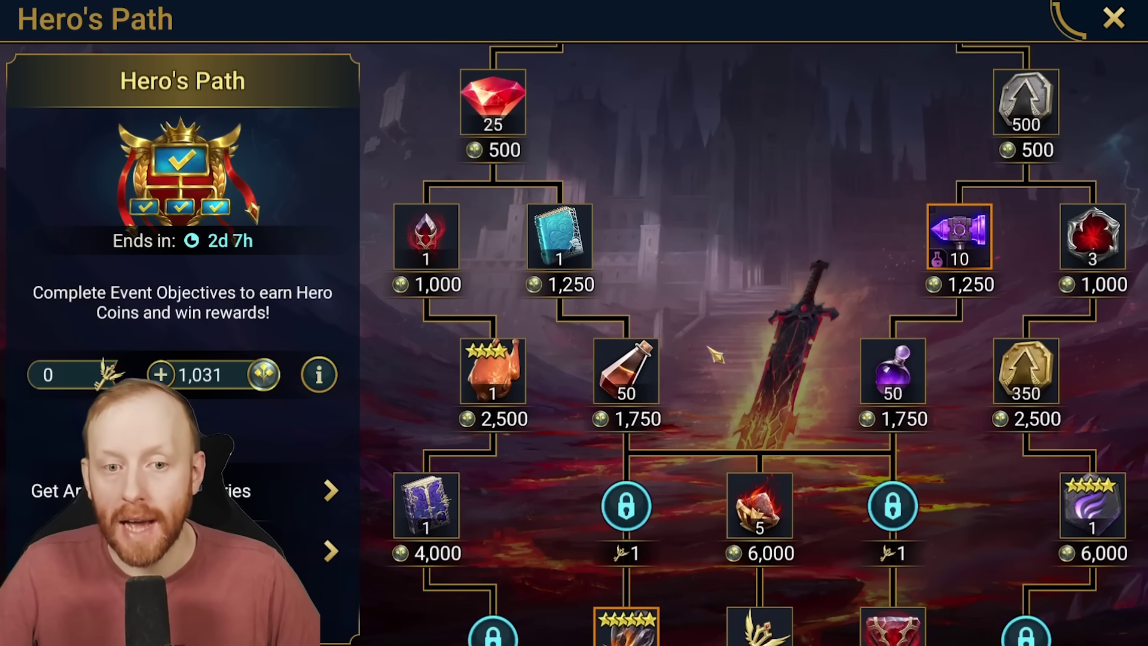
pyautogui.scroll(-2, 740, 277)
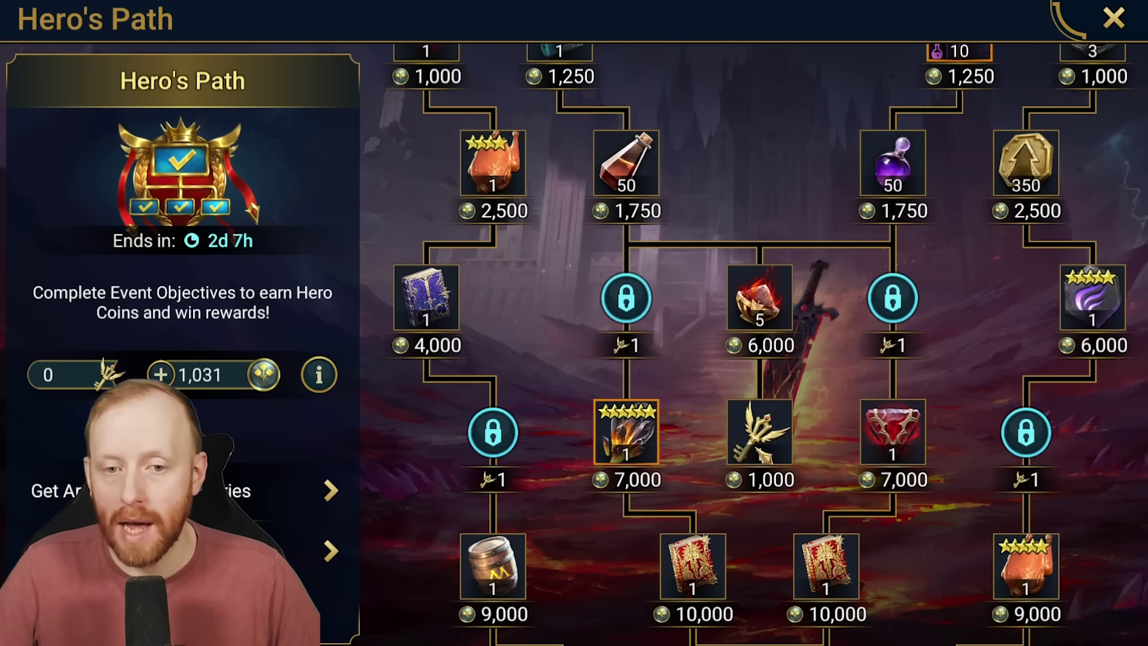
pyautogui.scroll(-5, 492, 481)
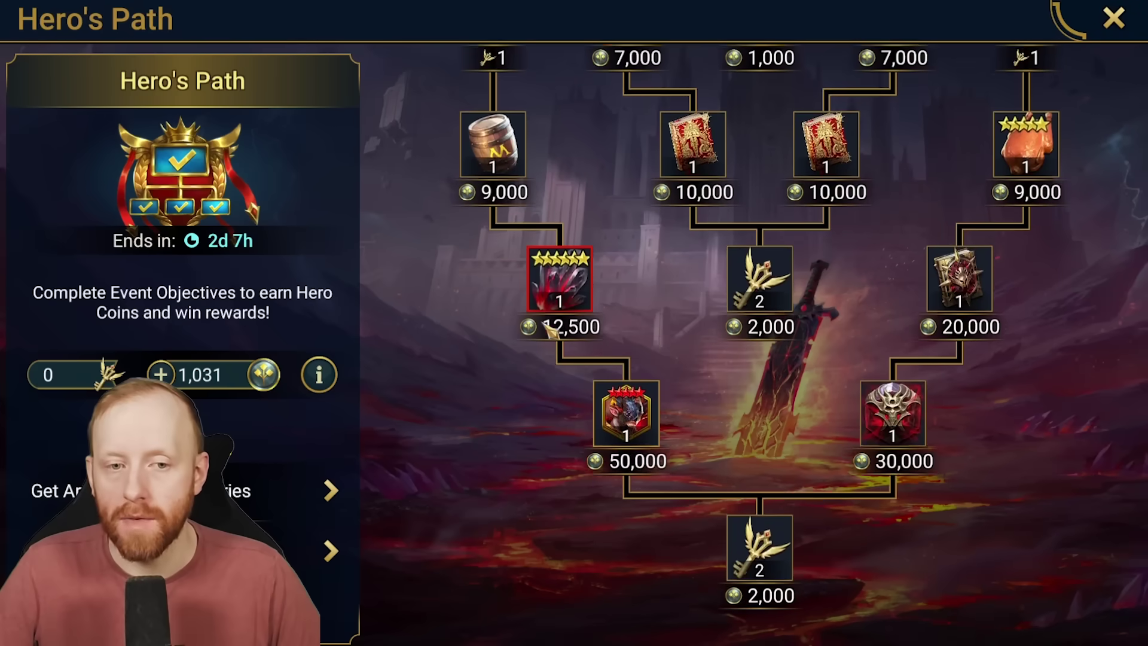
pyautogui.scroll(4, 664, 436)
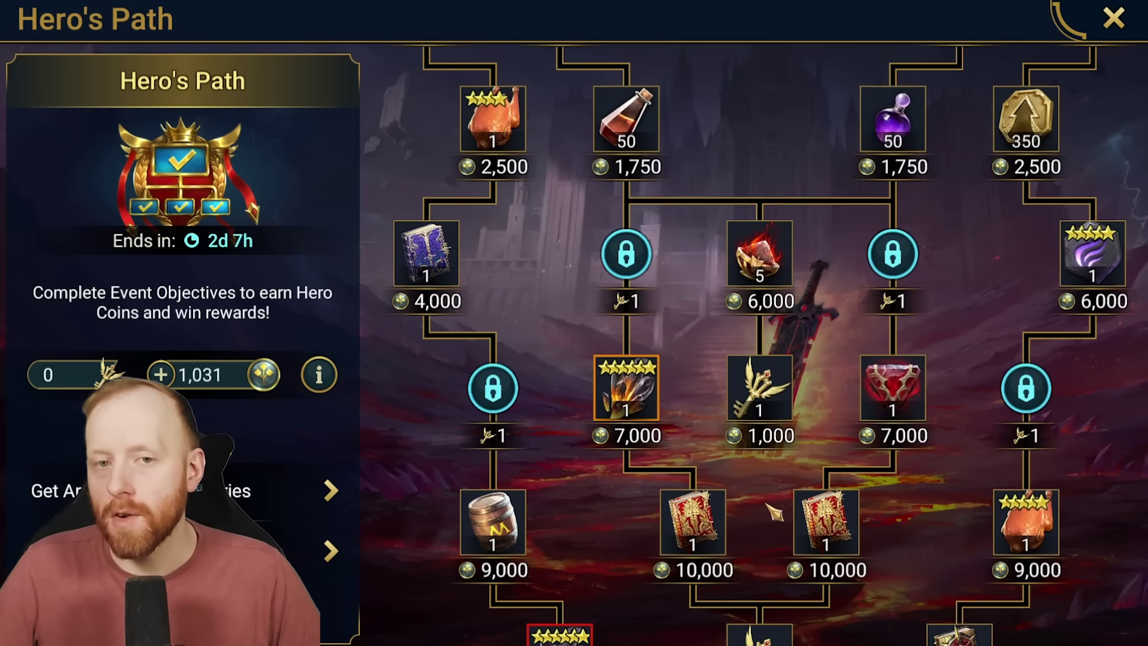
pyautogui.scroll(-5, 777, 513)
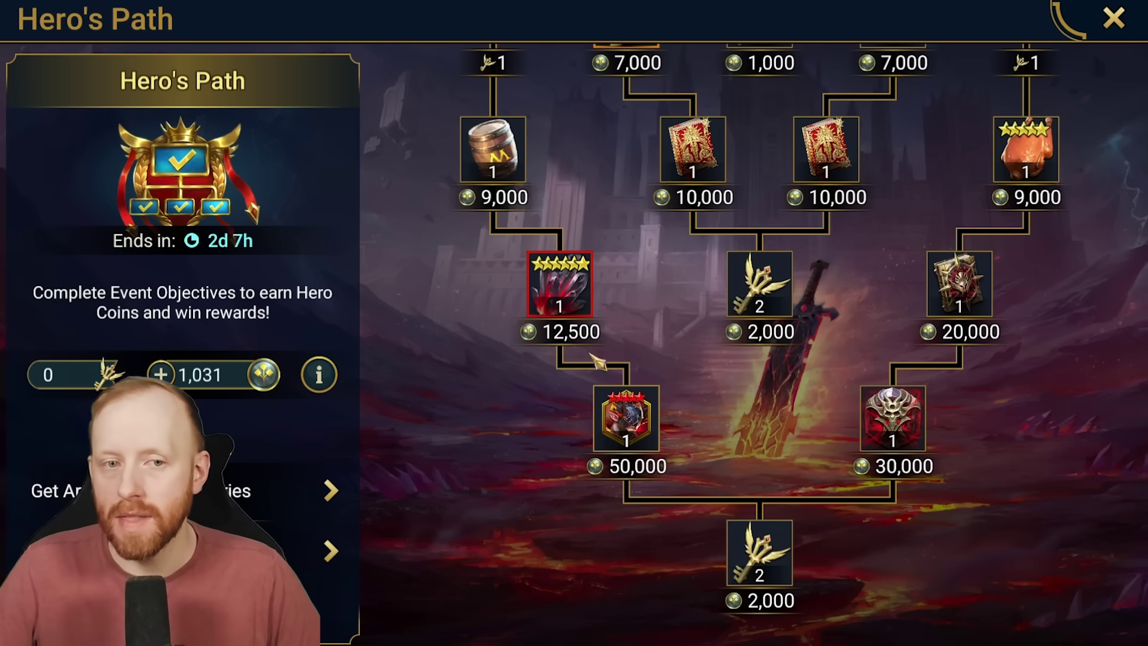
pyautogui.moveTo(838, 181); pyautogui.dragTo(845, 429)
pyautogui.scroll(10, 845, 429)
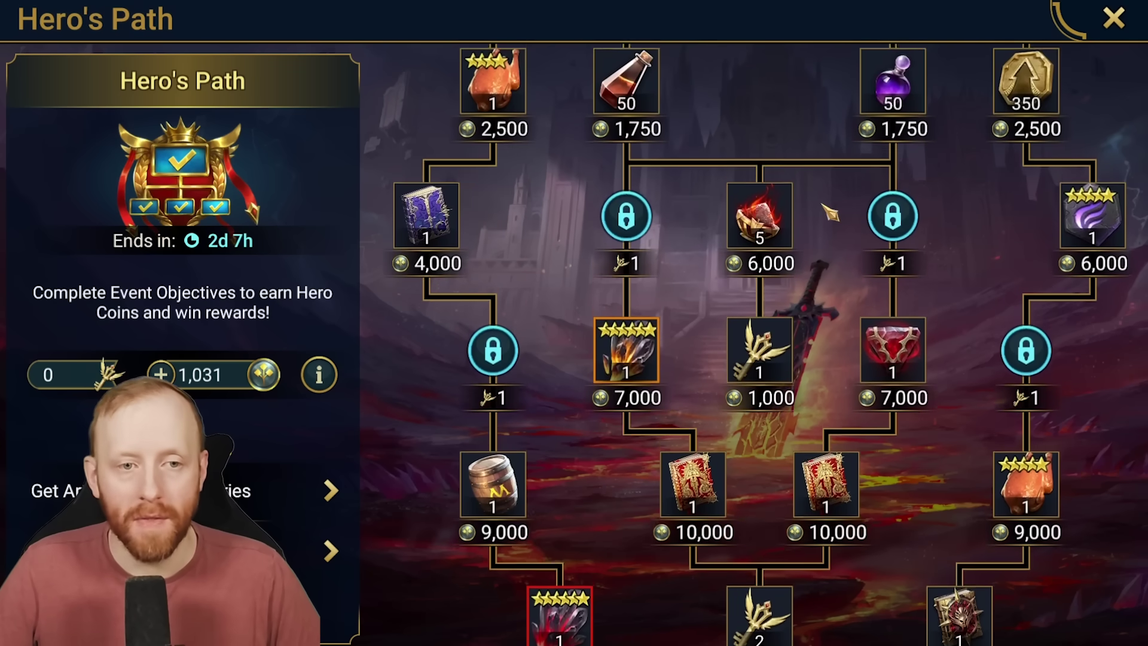
# - Read the event info on Hero Coins earned per artifact rarity and rank and per shard type, and close it
pyautogui.click(319, 375)
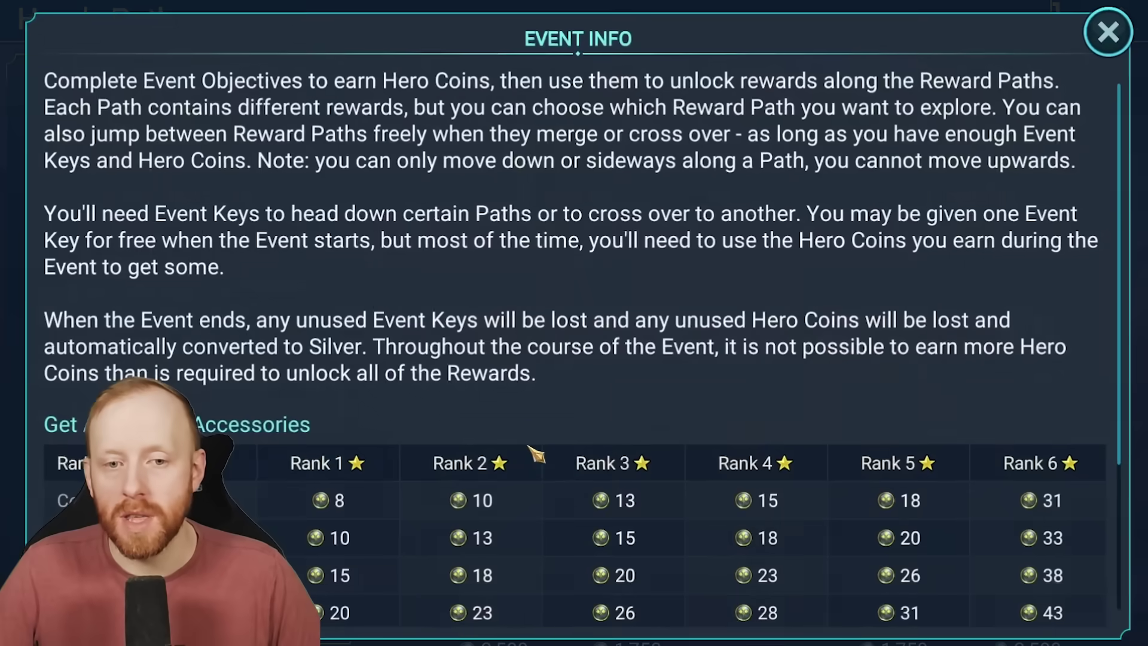
pyautogui.scroll(-5, 598, 311)
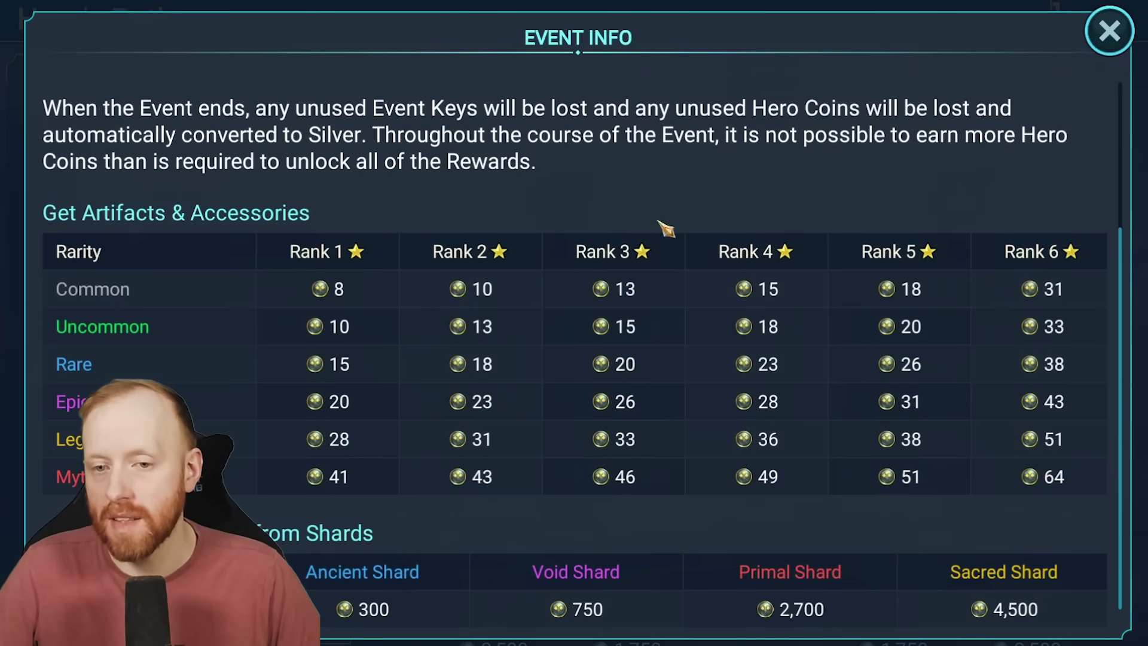
pyautogui.click(1111, 39)
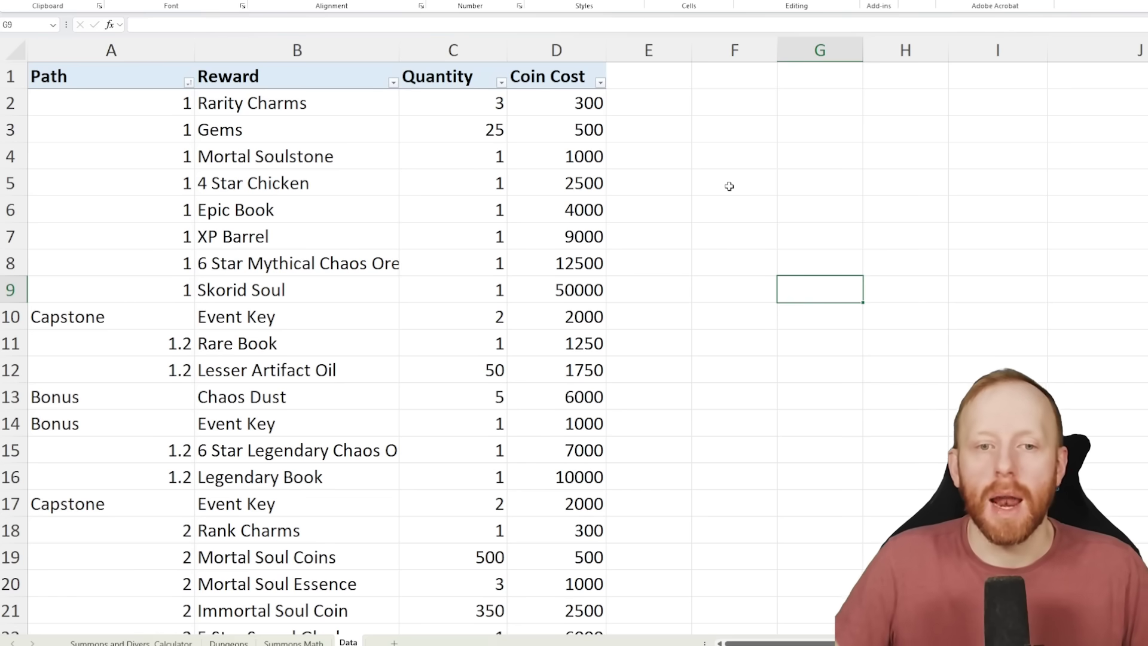
# - Review the reward list on the Data sheet and the target rewards summarised in A34:A38 beneath it
pyautogui.click(454, 203)
pyautogui.scroll(-4, 454, 203)
pyautogui.scroll(-4, 422, 231)
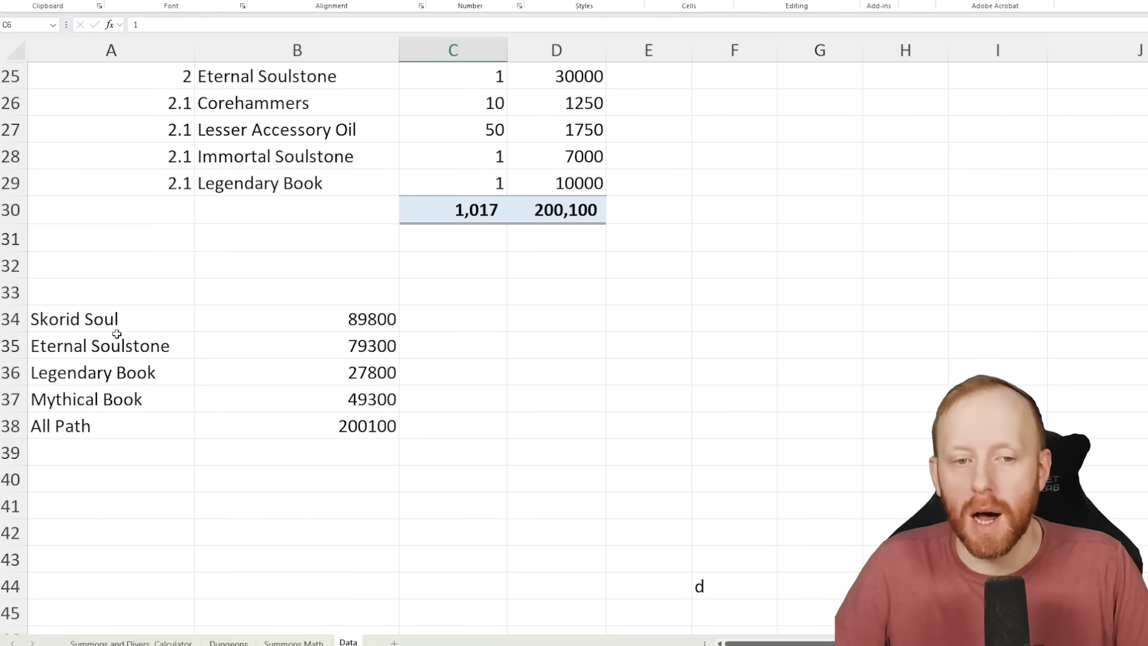
pyautogui.click(157, 327)
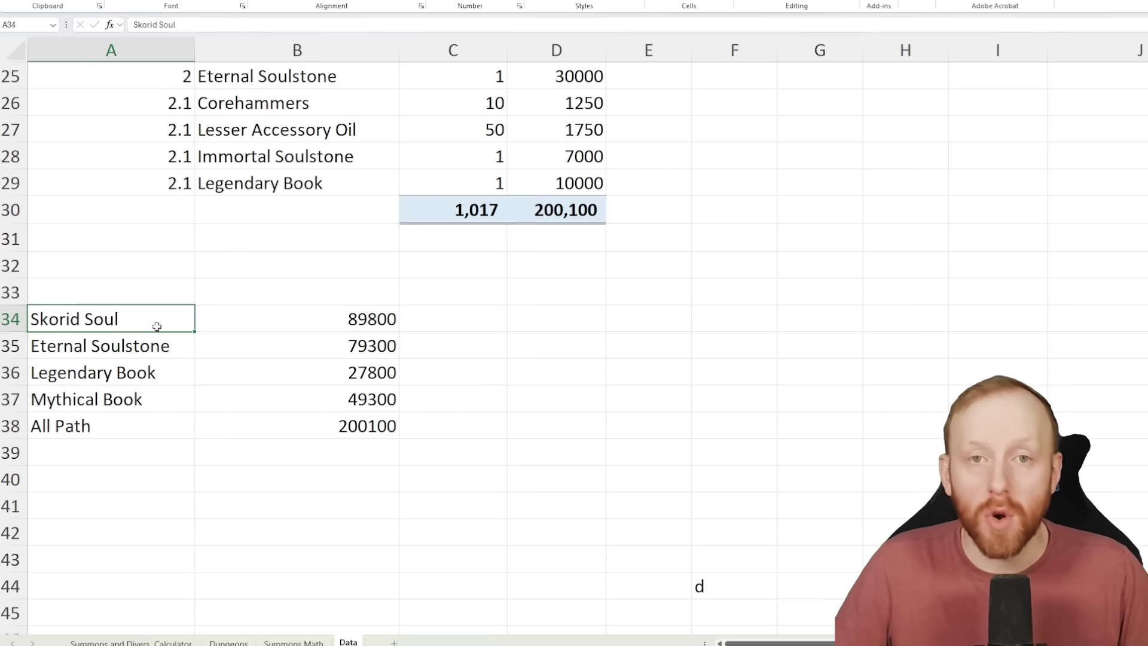
pyautogui.click(137, 366)
pyautogui.click(138, 402)
pyautogui.click(142, 429)
pyautogui.click(493, 445)
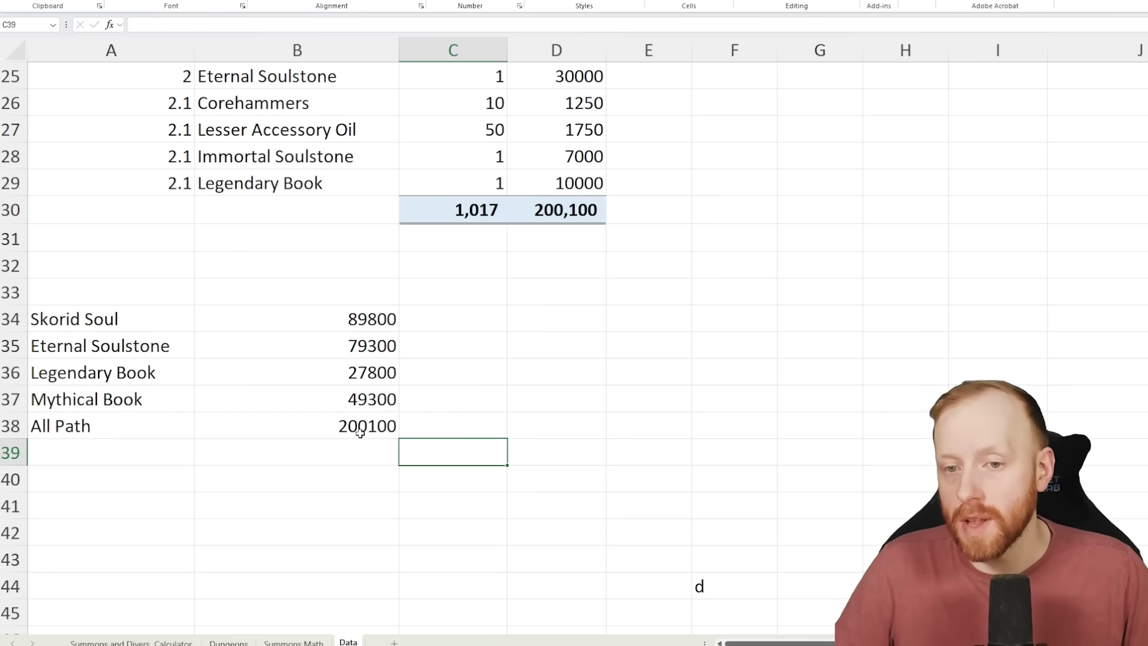
# - Check the total coin costs in column B for All Path, Skorid Soul, Eternal Soulstone and Legendary Book
pyautogui.click(359, 431)
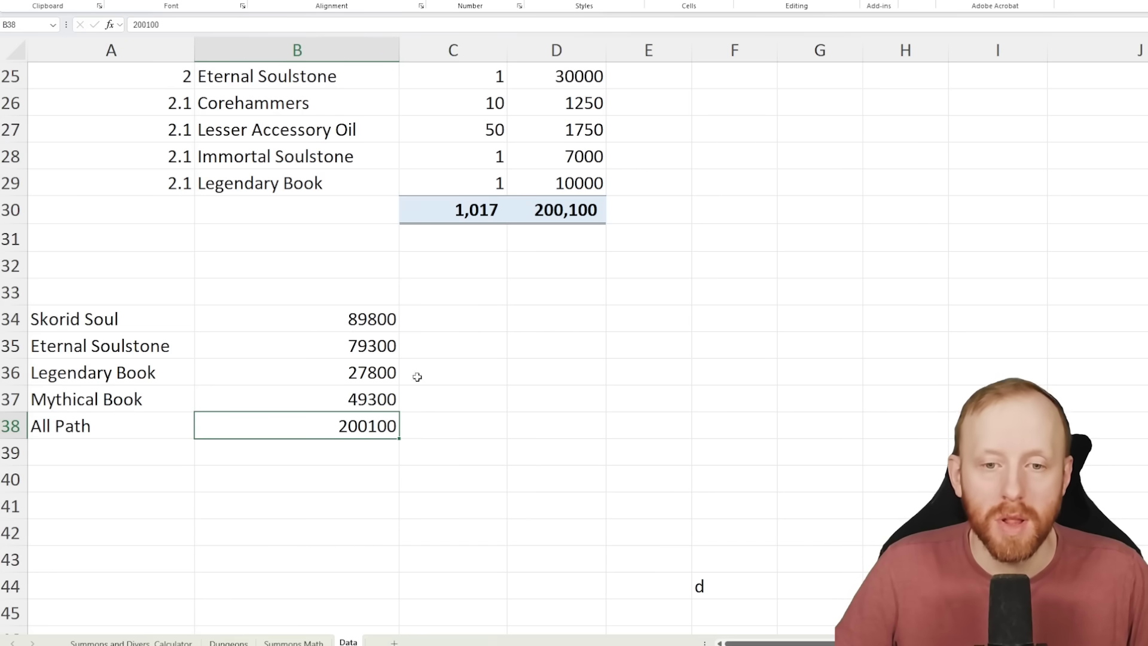
pyautogui.click(392, 319)
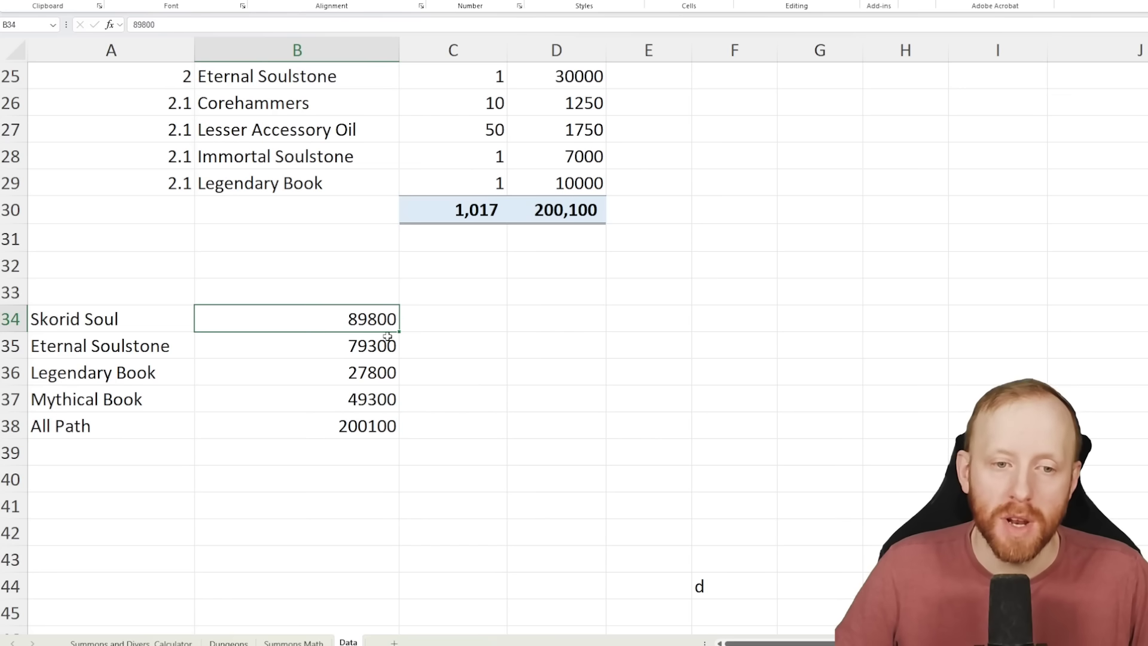
pyautogui.click(387, 337)
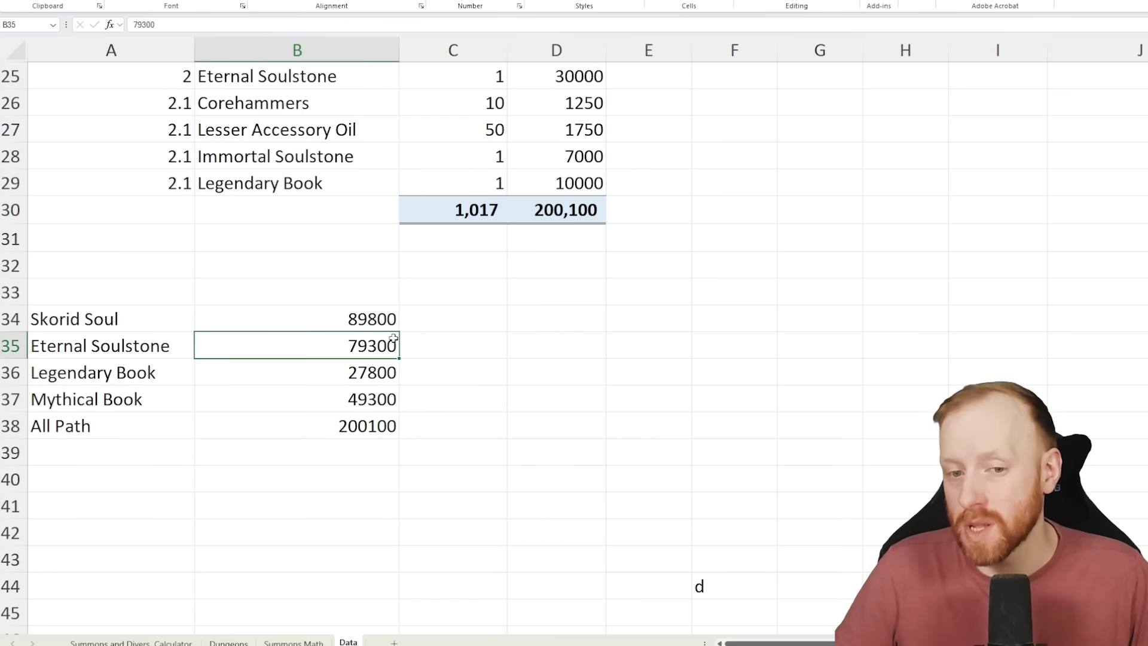
pyautogui.click(389, 371)
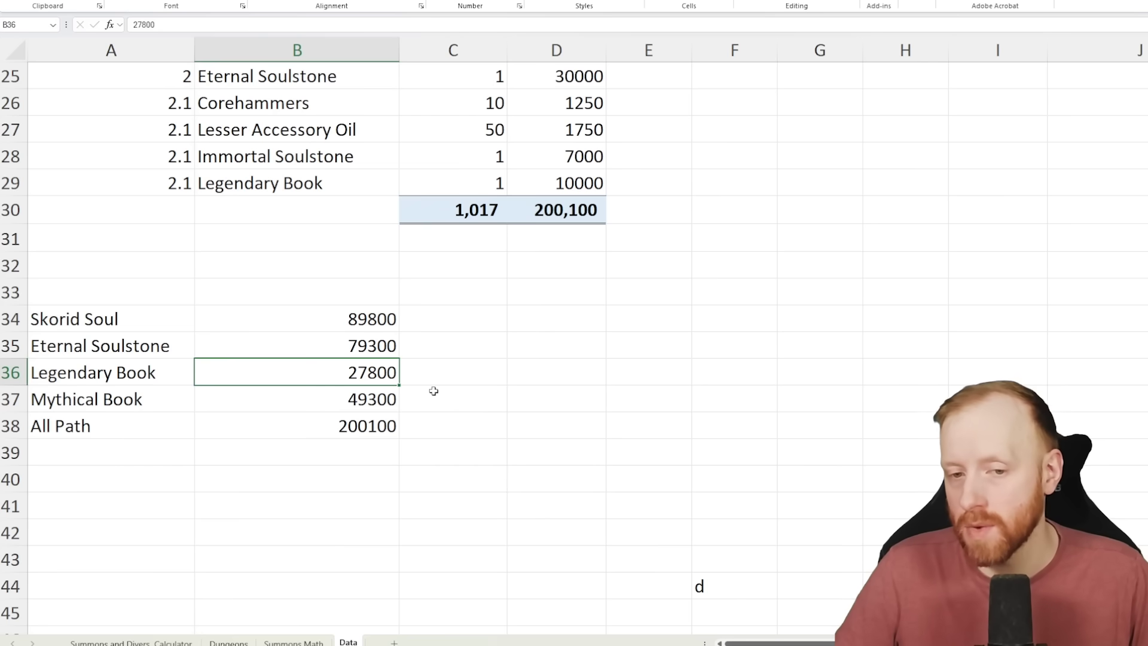
pyautogui.click(402, 406)
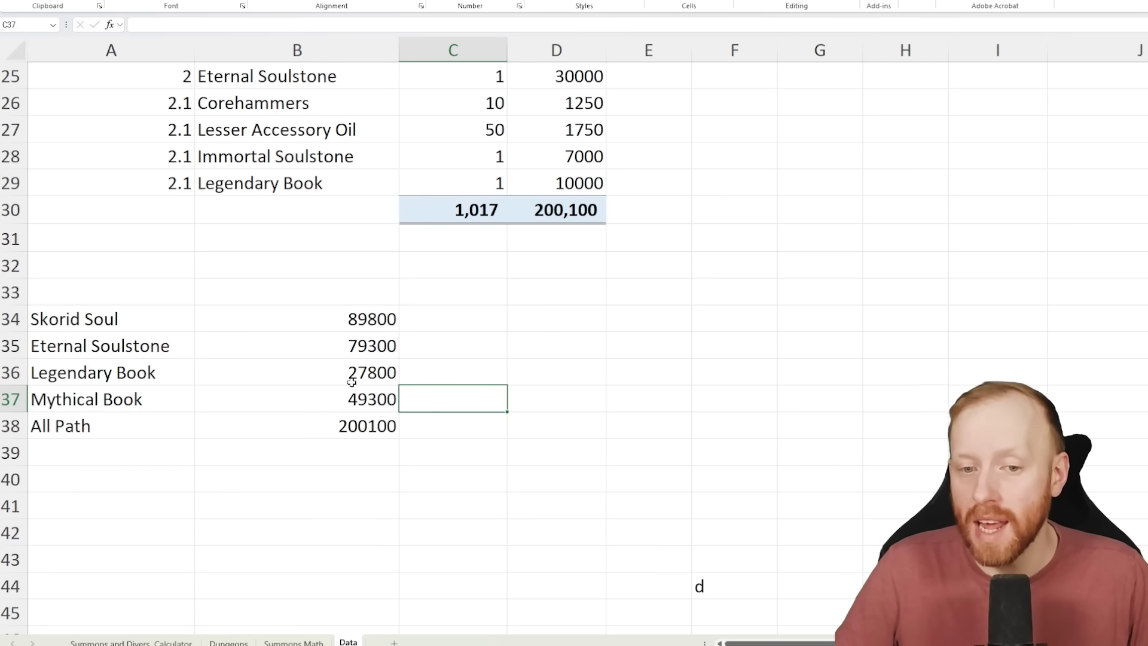
pyautogui.click(392, 375)
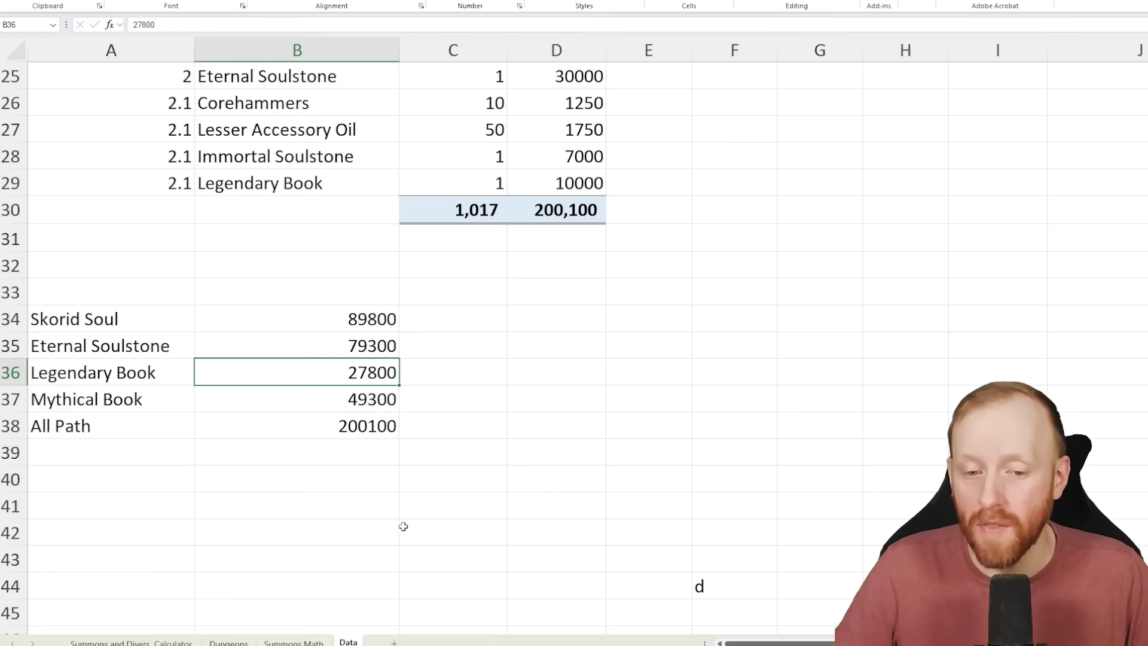
# - Open the Summons Math sheet and examine the Shards Required table for each target reward
pyautogui.click(293, 641)
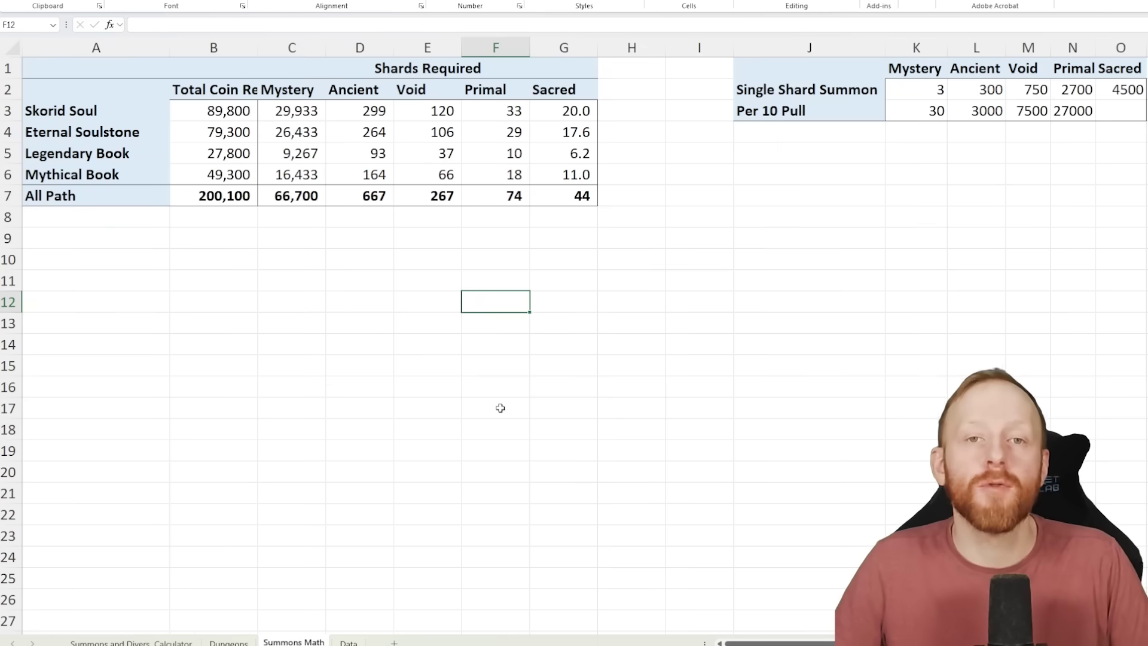
pyautogui.scroll(3, 501, 366)
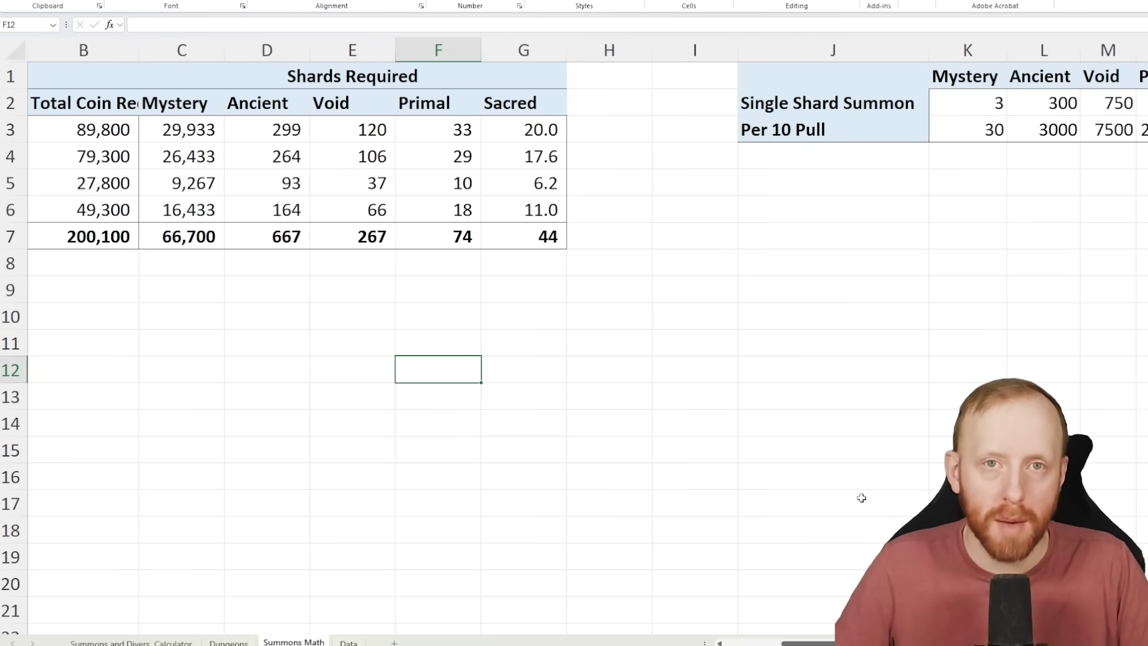
pyautogui.hscroll(-1, 825, 644)
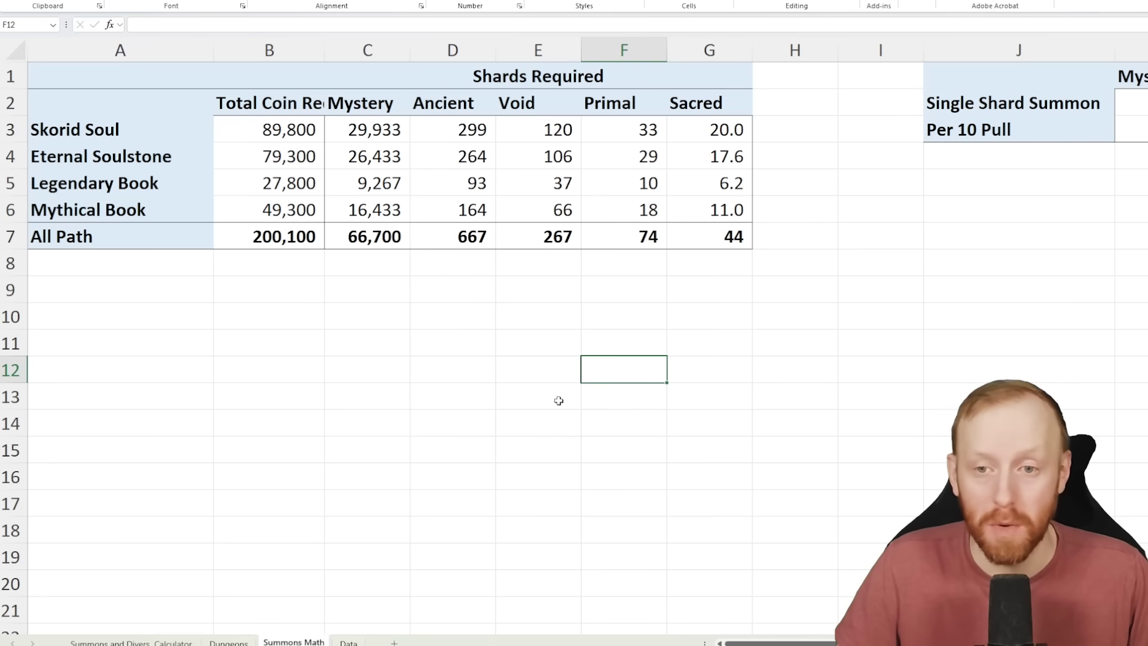
# - Set the Primal coin value for a single shard summon in cell N2 to 1800
pyautogui.click(844, 414)
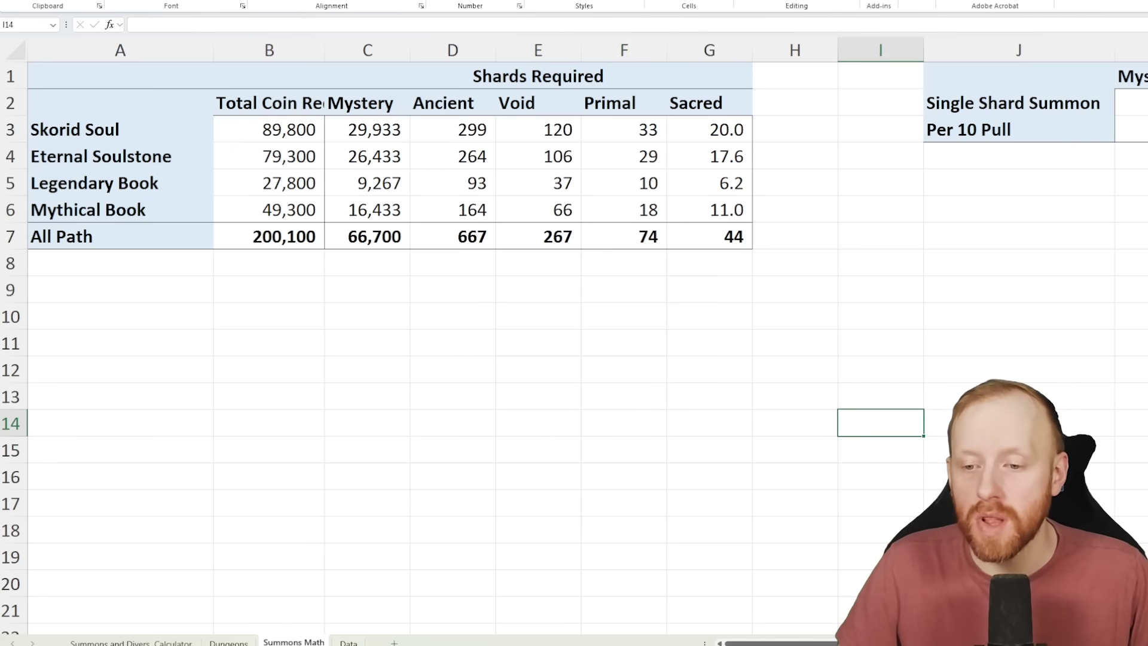
pyautogui.hscroll(3, 574, 239)
pyautogui.hscroll(1, 977, 154)
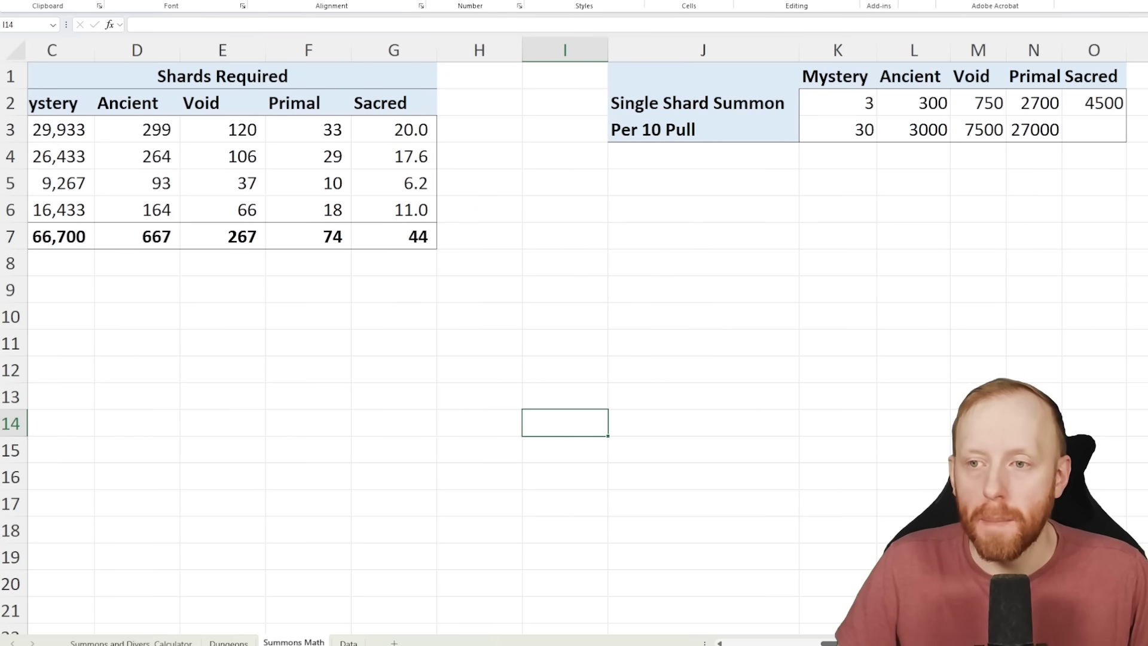
pyautogui.click(1027, 111)
pyautogui.write('1800')
pyautogui.press('Return')
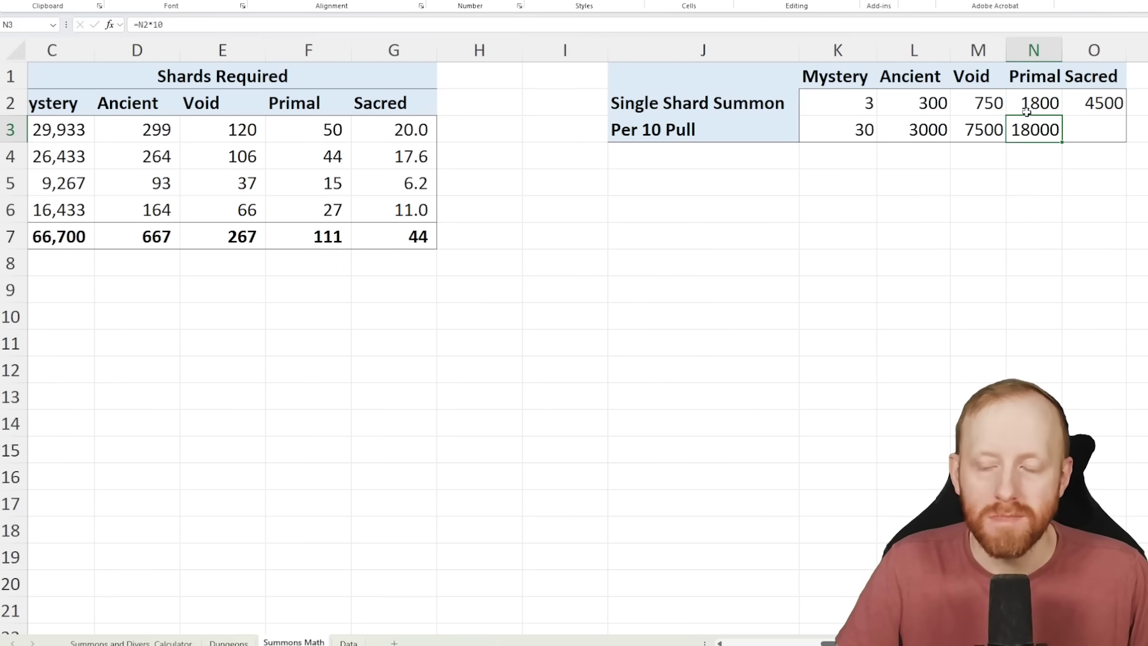
# - Restore the Primal coin value for a single shard summon in cell N2 to 2700
pyautogui.click(1026, 112)
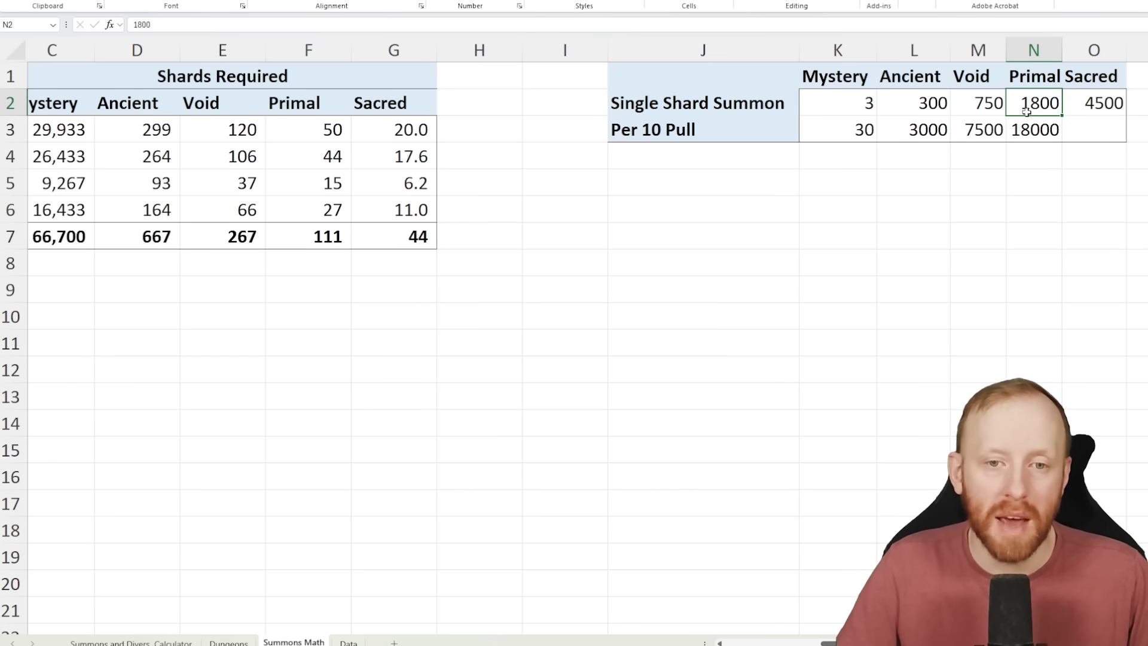
pyautogui.write('2700')
pyautogui.press('Return')
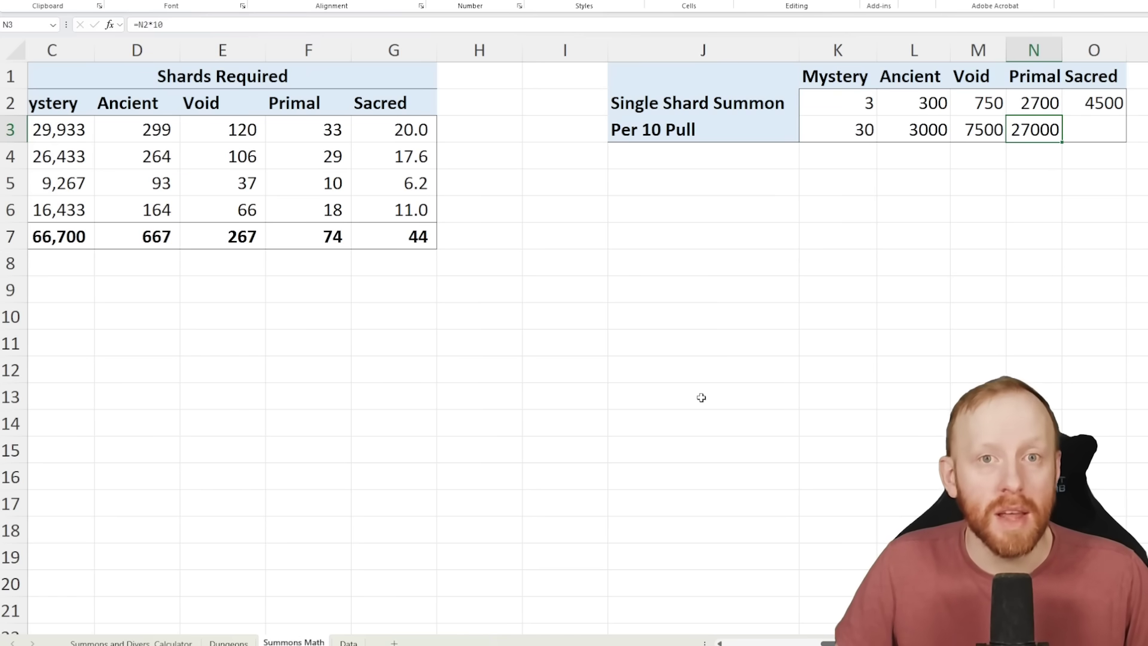
# - Examine the Mystery shard requirements in C3:C7 and the Sacred shards required for Skorid Soul
pyautogui.hscroll(-3, 780, 302)
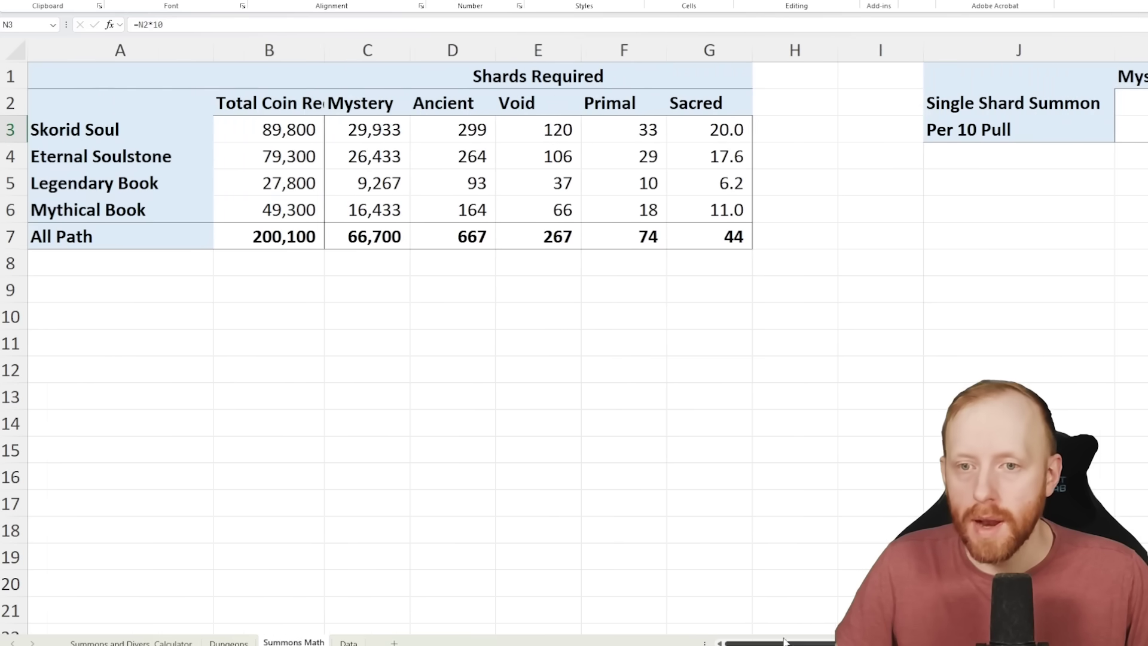
pyautogui.click(780, 308)
pyautogui.moveTo(397, 132); pyautogui.dragTo(365, 239)
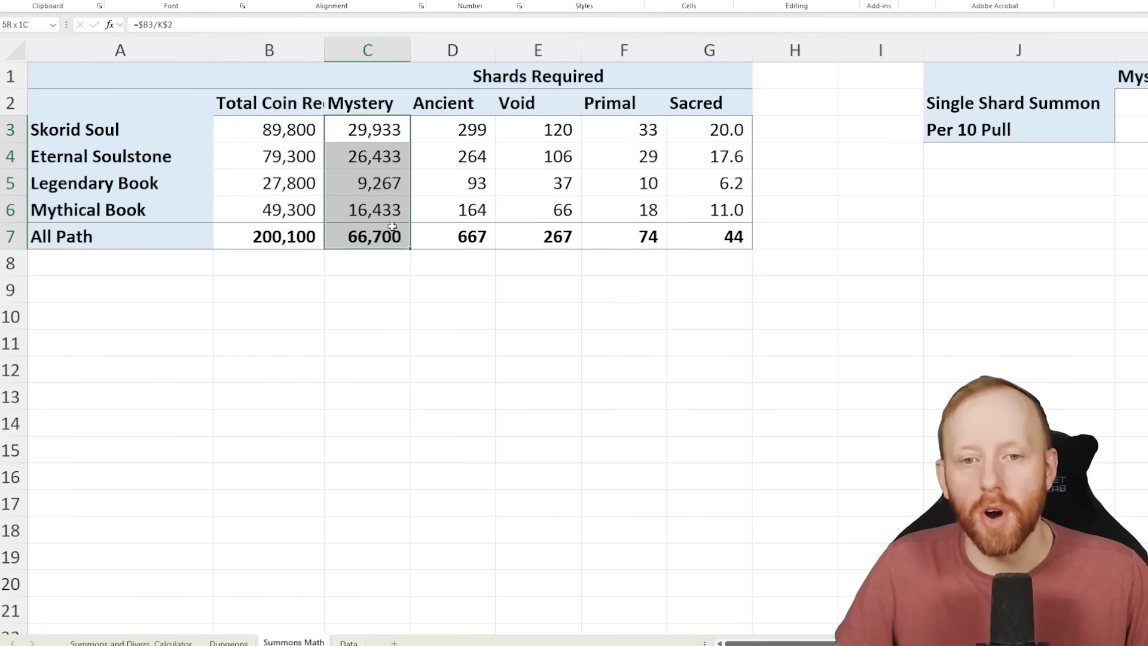
pyautogui.click(328, 299)
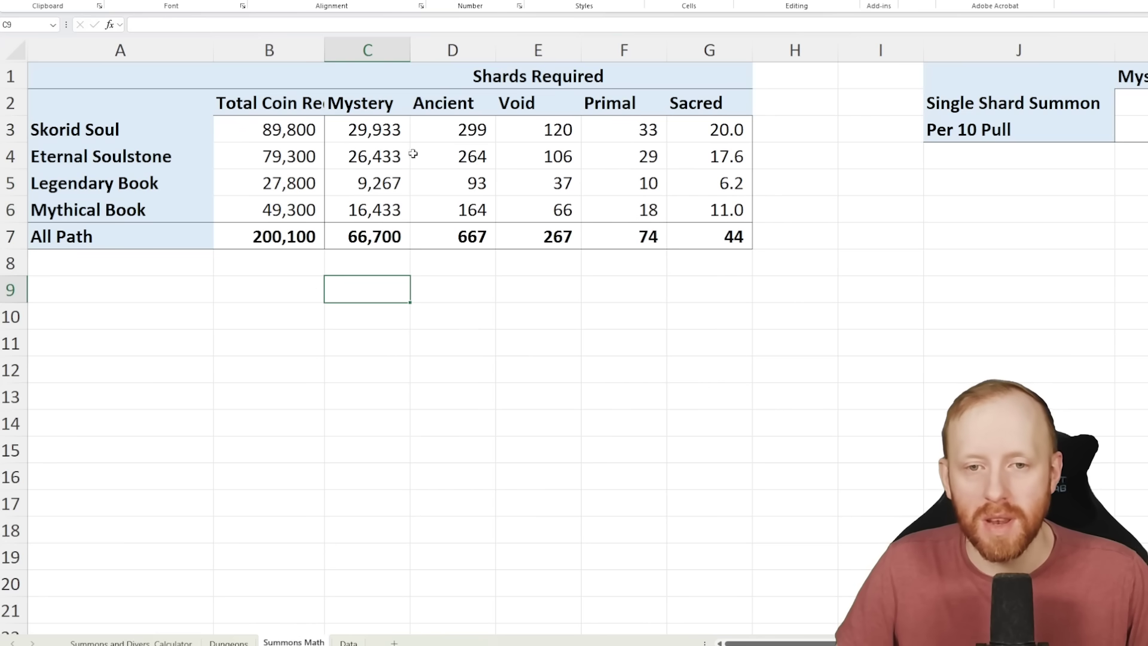
pyautogui.click(688, 319)
pyautogui.click(705, 131)
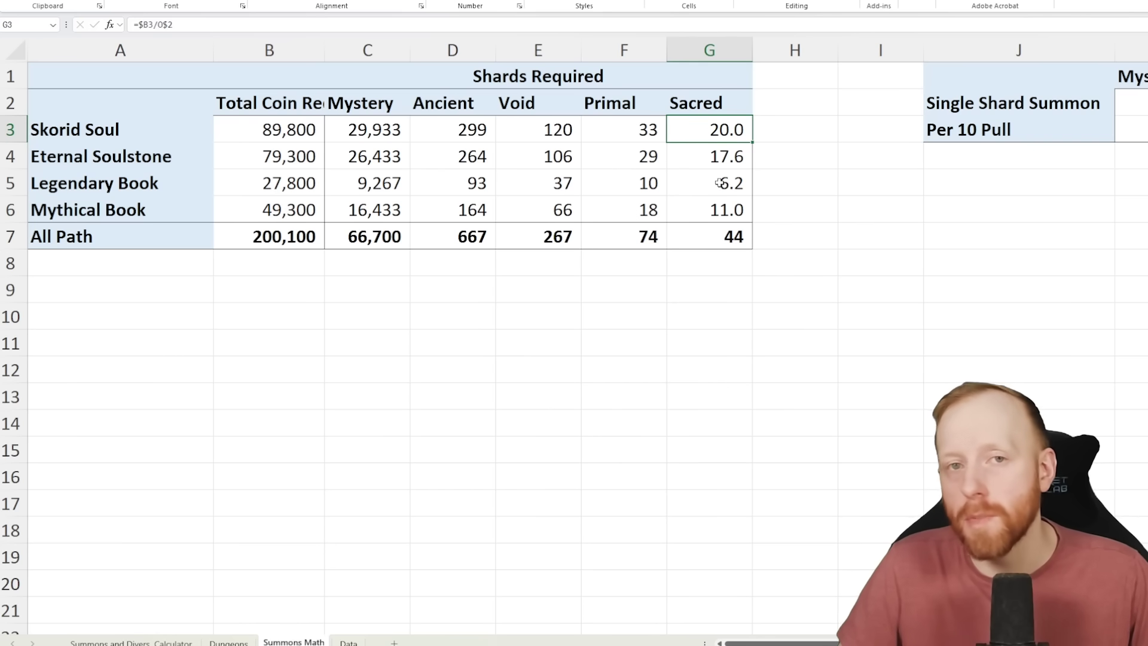
# - Open the Dungeons sheet and examine the Light Coins value for each champion rank and rarity, including the Mythical ones
pyautogui.click(245, 642)
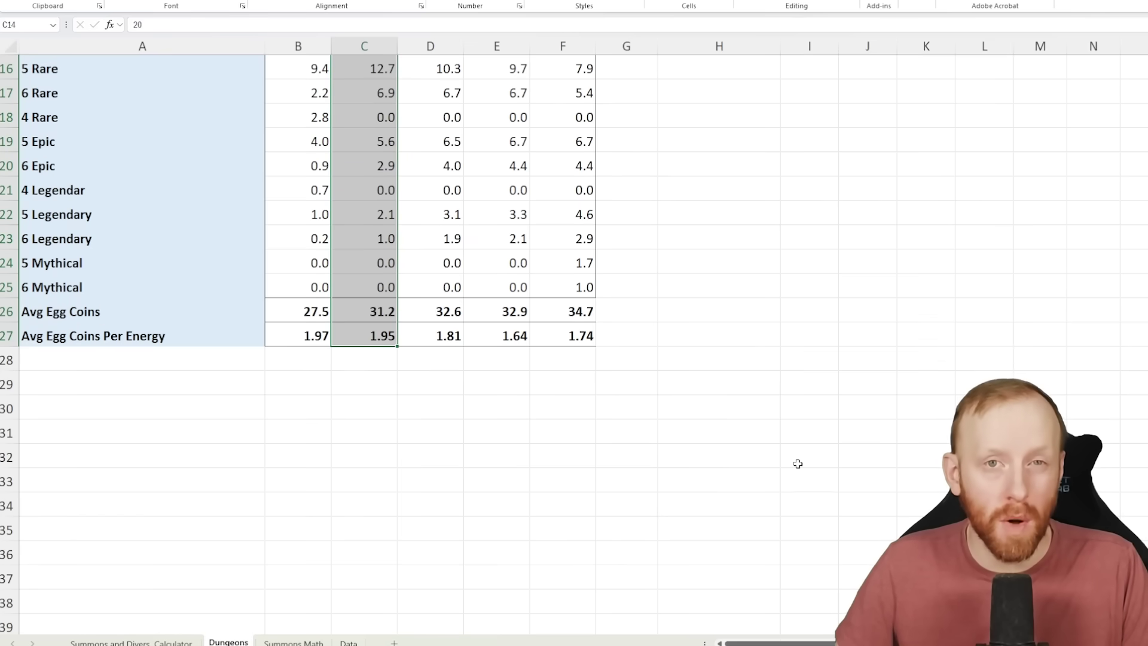
pyautogui.scroll(5, 798, 463)
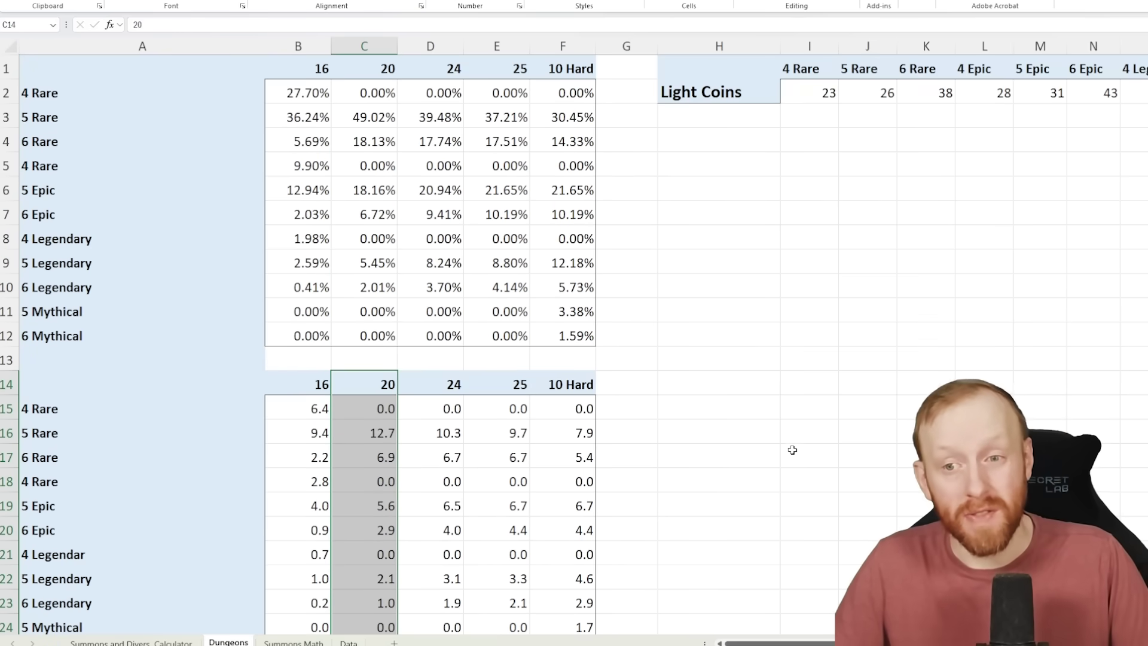
pyautogui.scroll(-2, 742, 437)
pyautogui.scroll(2, 720, 431)
pyautogui.keyDown('ctrl'); pyautogui.scroll(1, 473, 274); pyautogui.keyUp('ctrl')
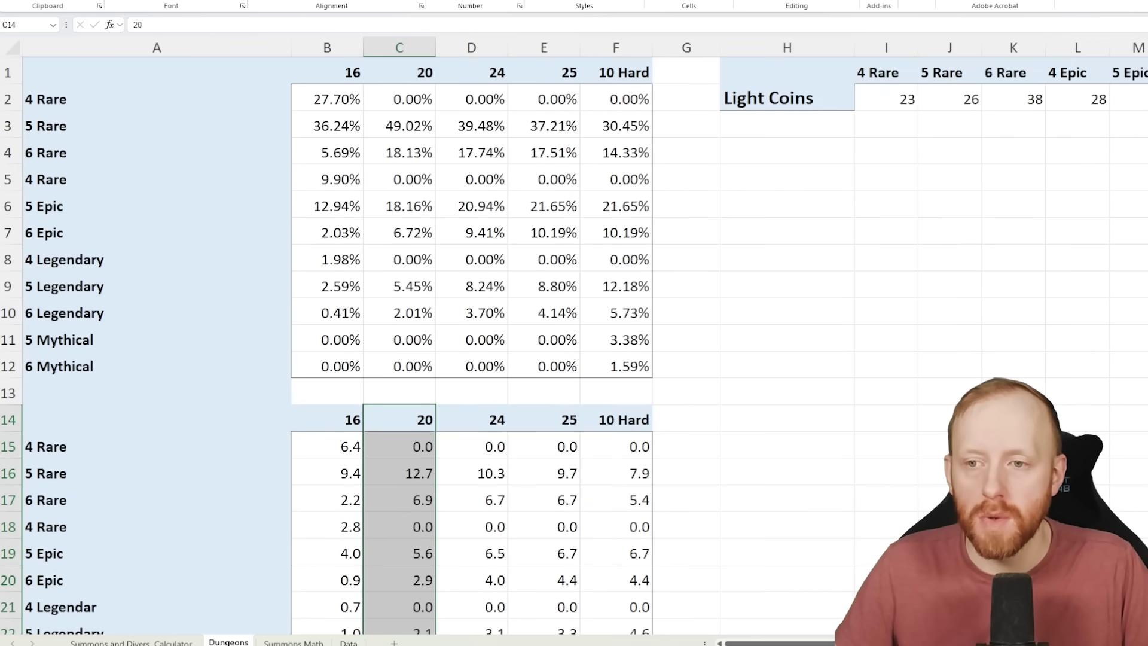
pyautogui.hscroll(2, 766, 643)
pyautogui.click(1081, 104)
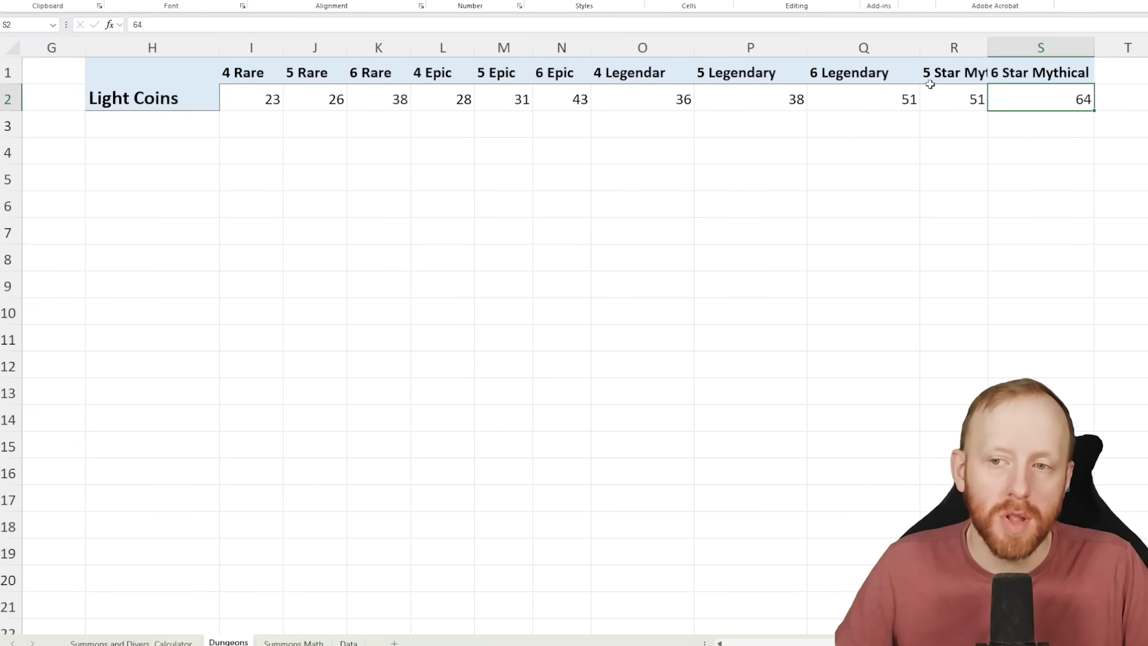
pyautogui.click(940, 99)
pyautogui.hscroll(-2, 642, 160)
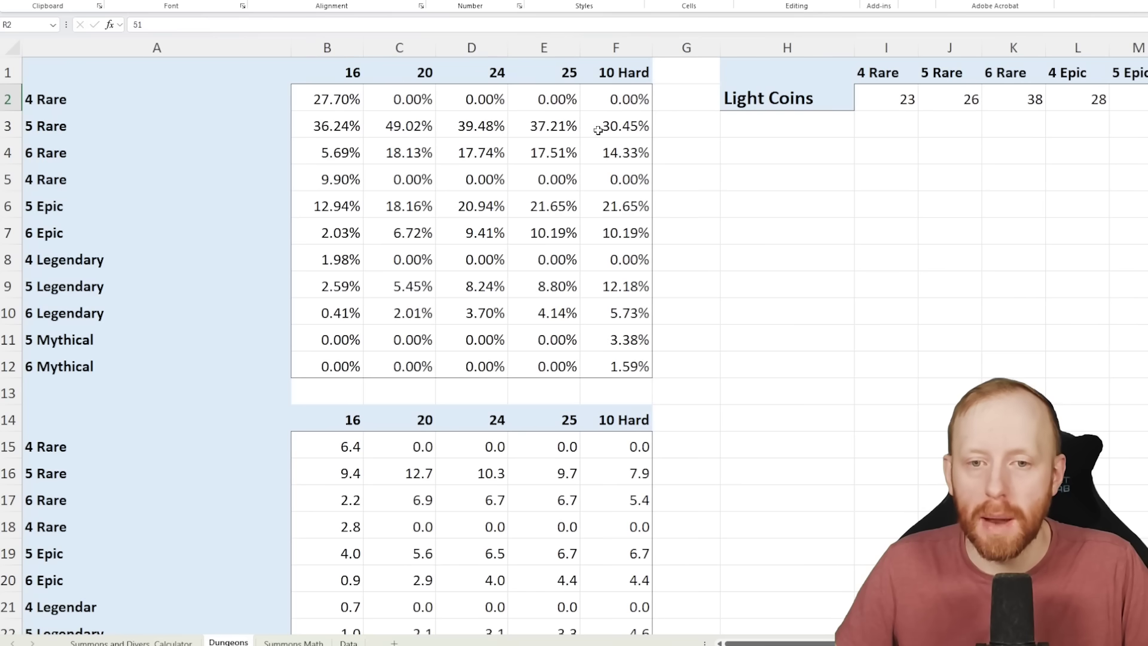
# - Examine the drop rates in B3:F12 and the matching coin values in B16:F25 for each dungeon stage
pyautogui.moveTo(625, 366); pyautogui.dragTo(316, 121)
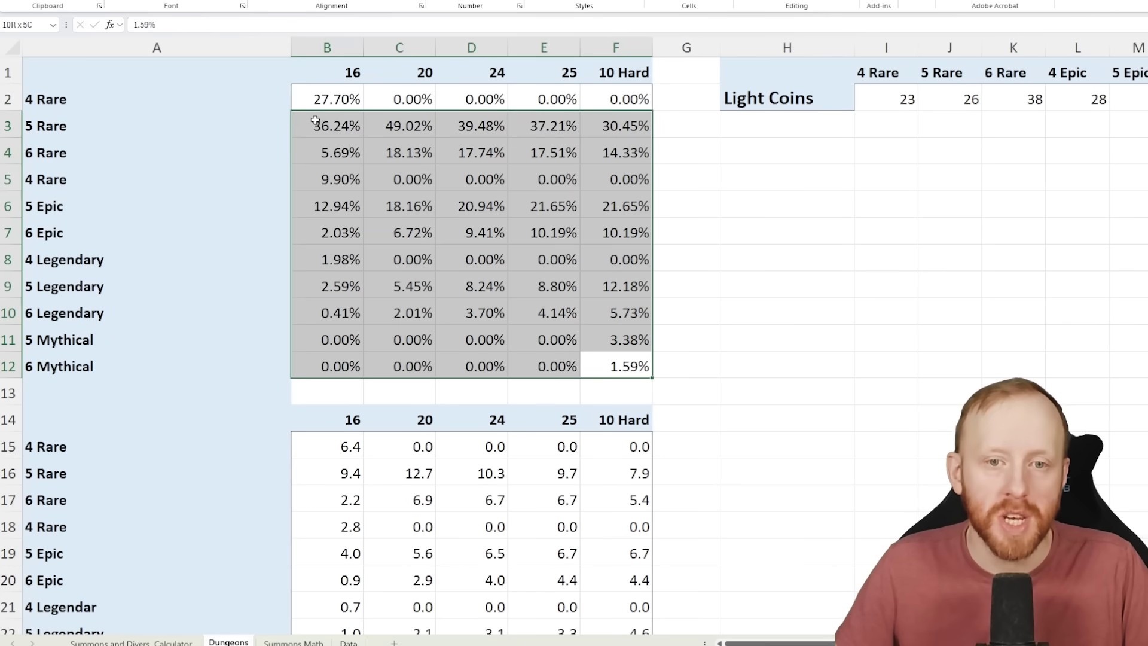
pyautogui.click(627, 366)
pyautogui.scroll(-3, 625, 406)
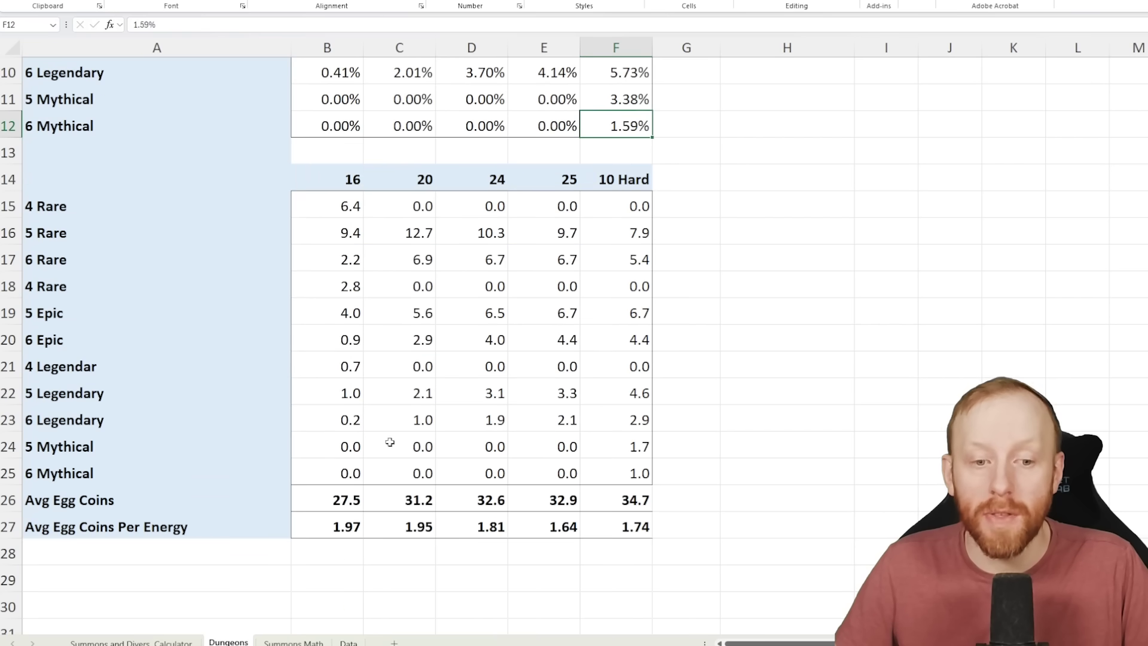
pyautogui.moveTo(588, 480); pyautogui.dragTo(346, 233)
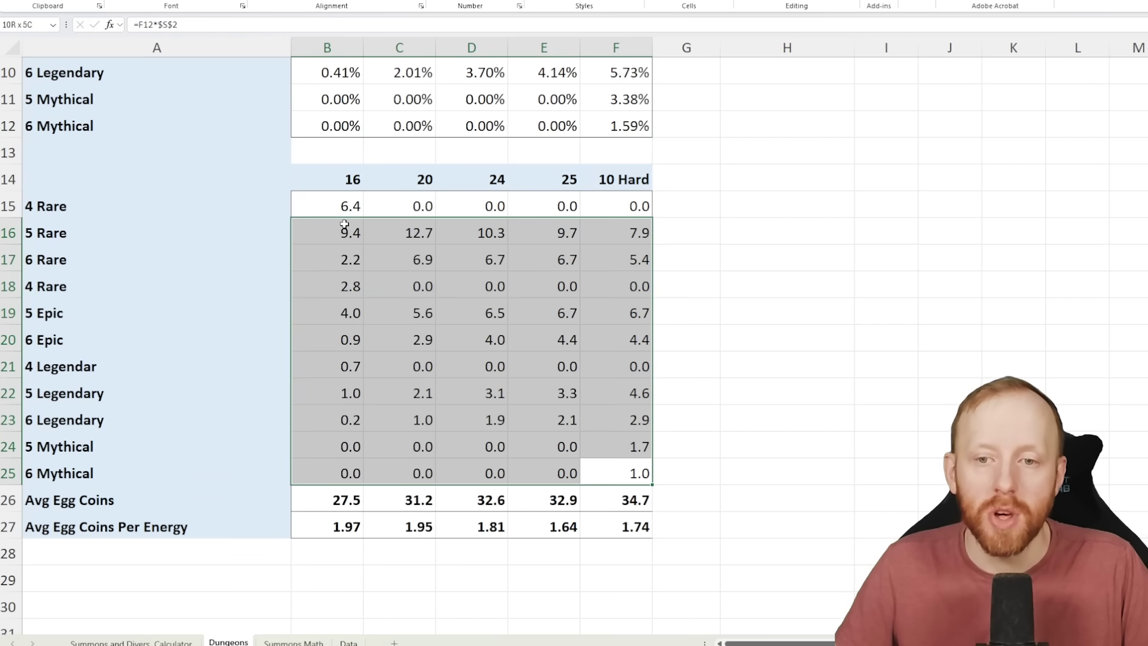
pyautogui.click(745, 425)
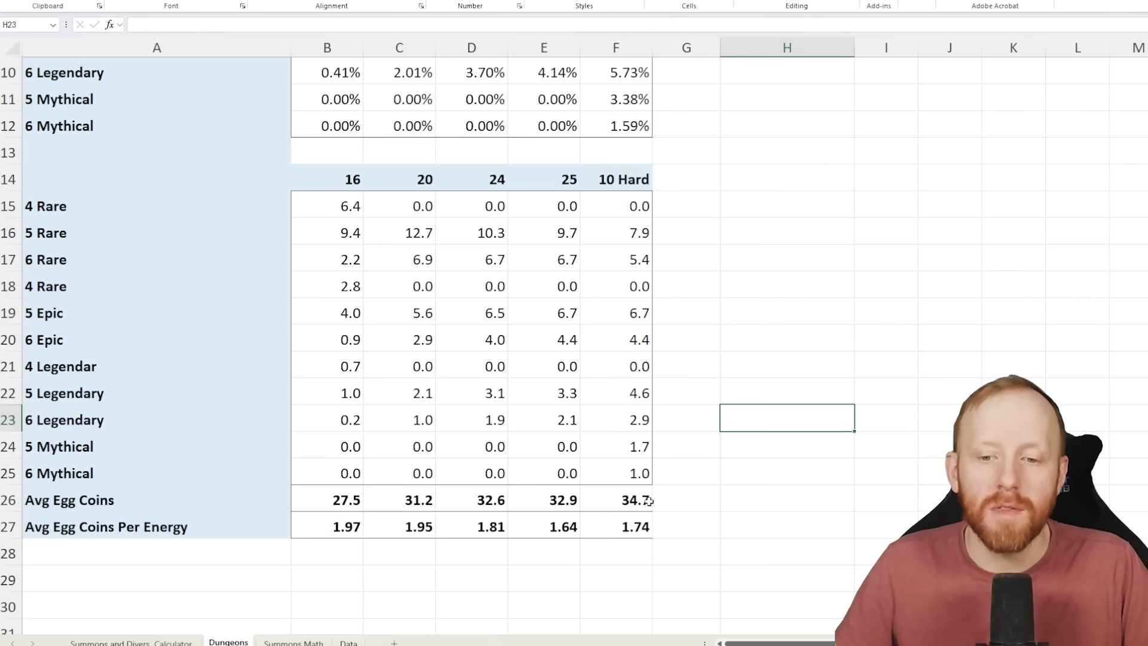
# - Compare the Avg Egg Coins and Avg Egg Coins Per Energy rows across the dungeon stages
pyautogui.moveTo(648, 501); pyautogui.dragTo(312, 504)
pyautogui.click(737, 477)
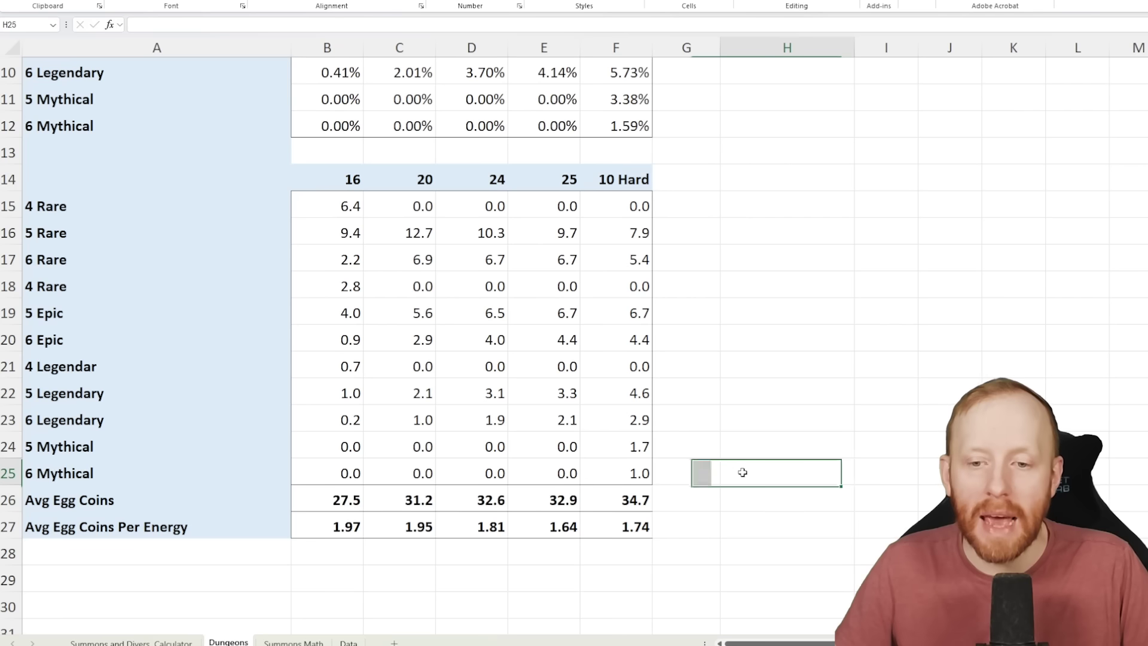
pyautogui.moveTo(640, 526); pyautogui.dragTo(327, 518)
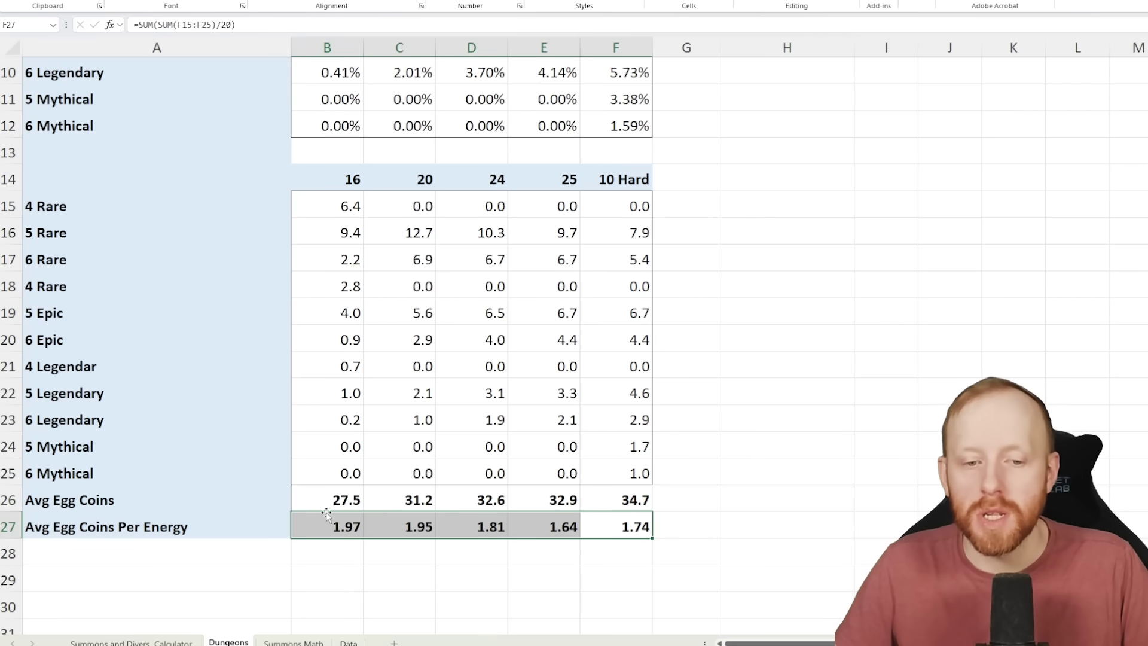
pyautogui.click(416, 572)
pyautogui.click(635, 497)
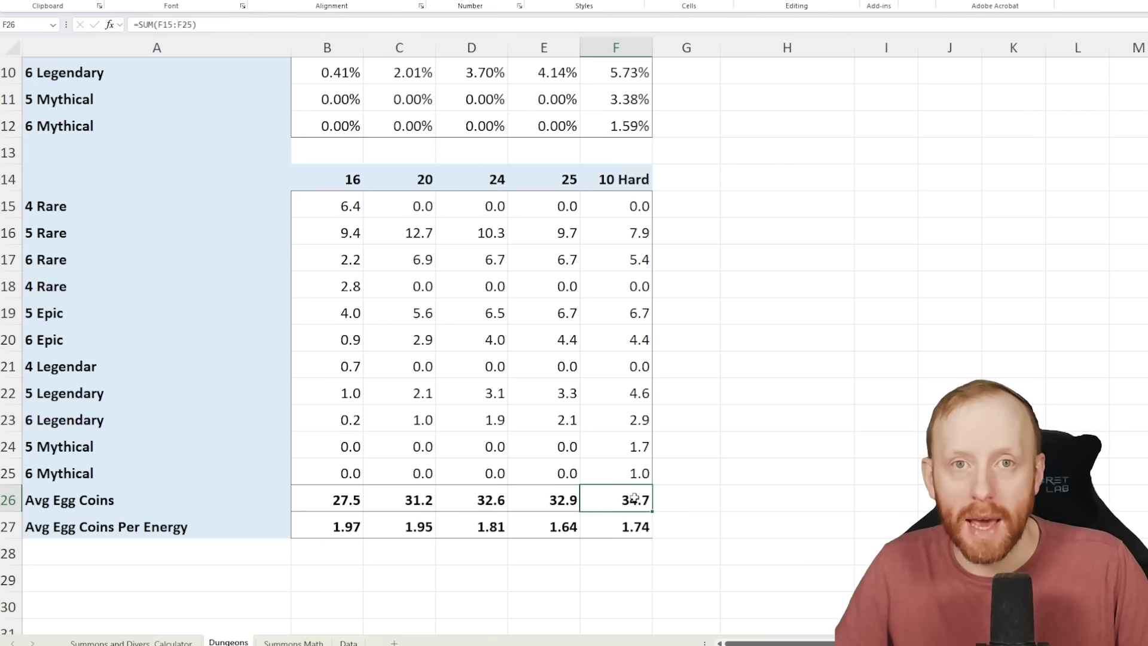
pyautogui.click(635, 521)
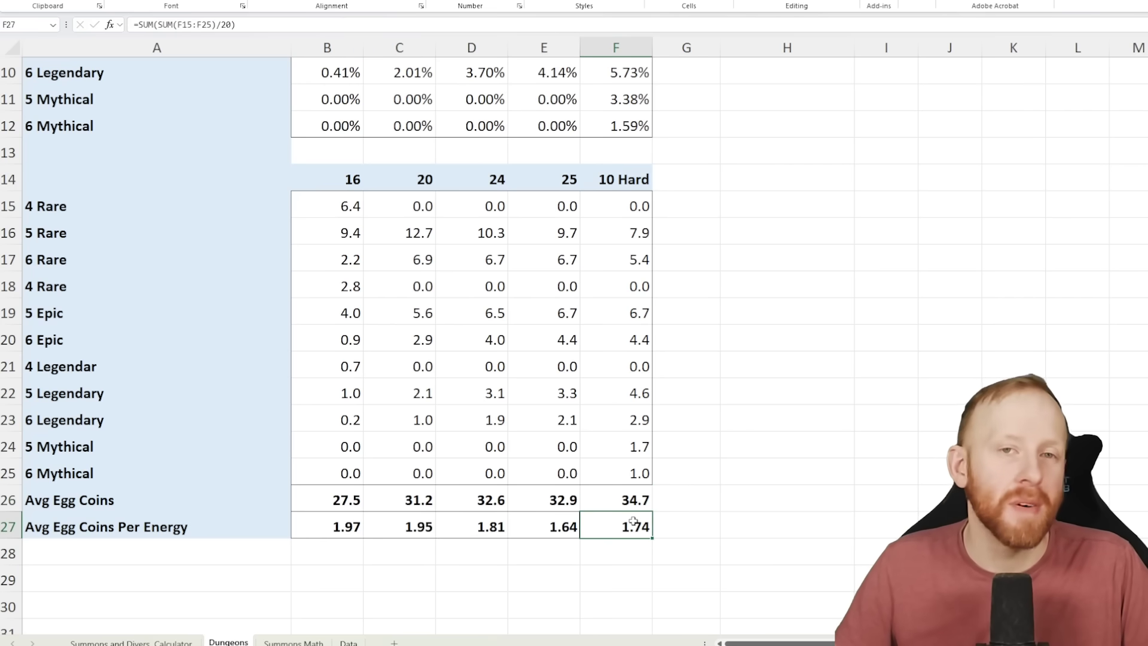
pyautogui.click(406, 523)
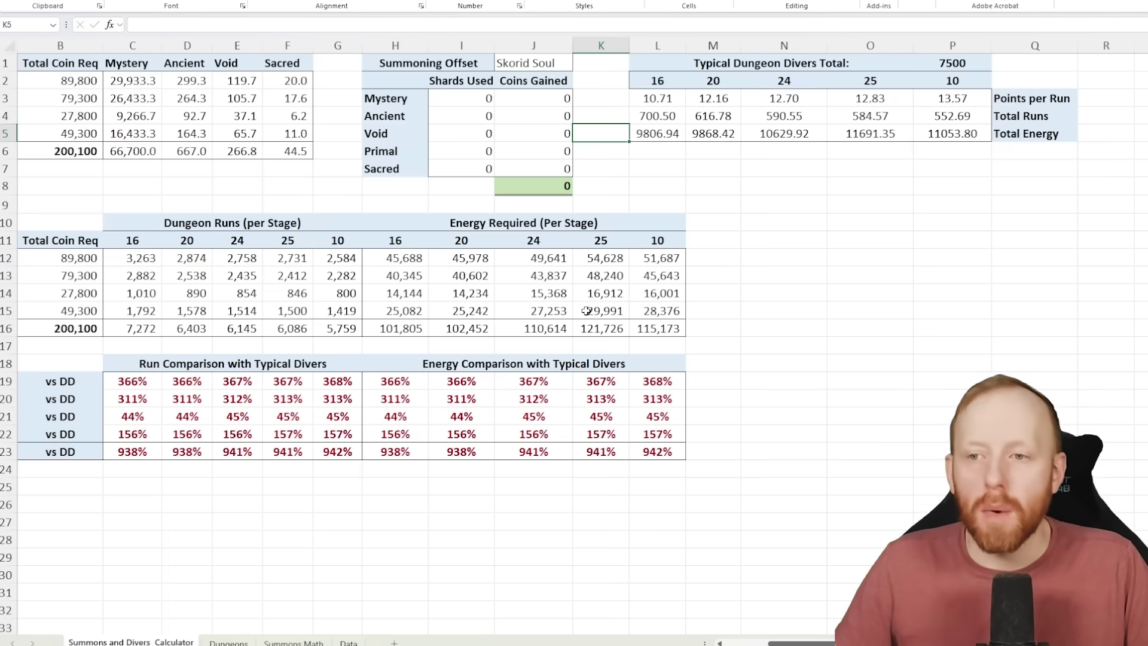
# - Open the Summons and Divers Calculator sheet and examine the energy required for Skorid Soul and Legendary Book by stage
pyautogui.click(132, 642)
pyautogui.scroll(-1, 626, 565)
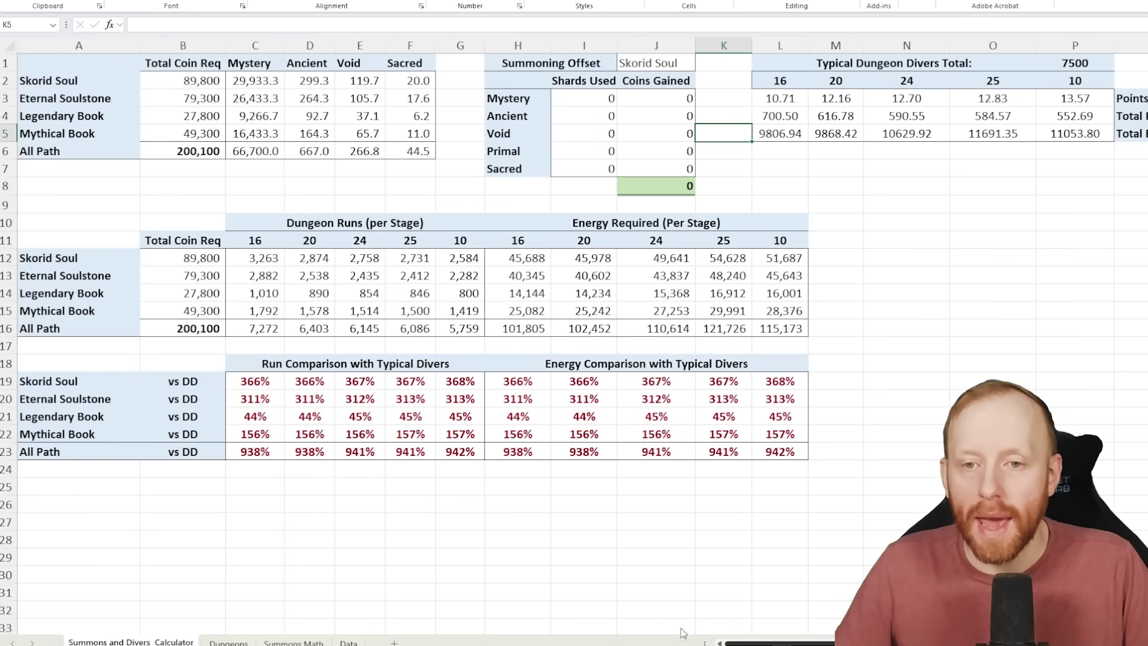
pyautogui.scroll(3, 436, 327)
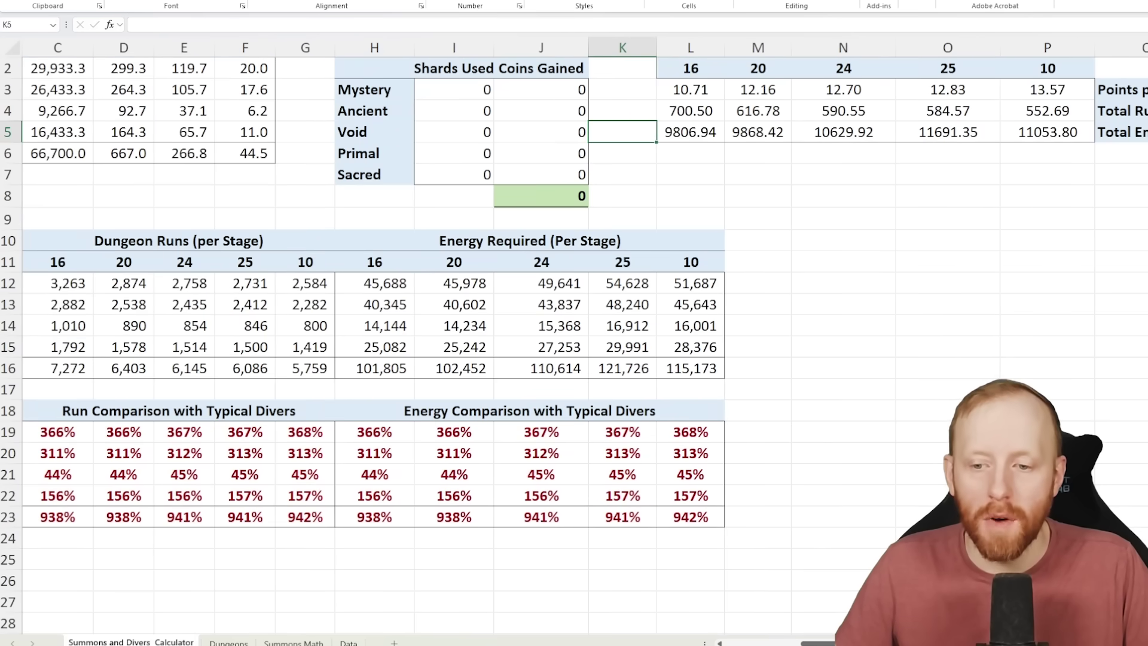
pyautogui.hscroll(-2, 706, 640)
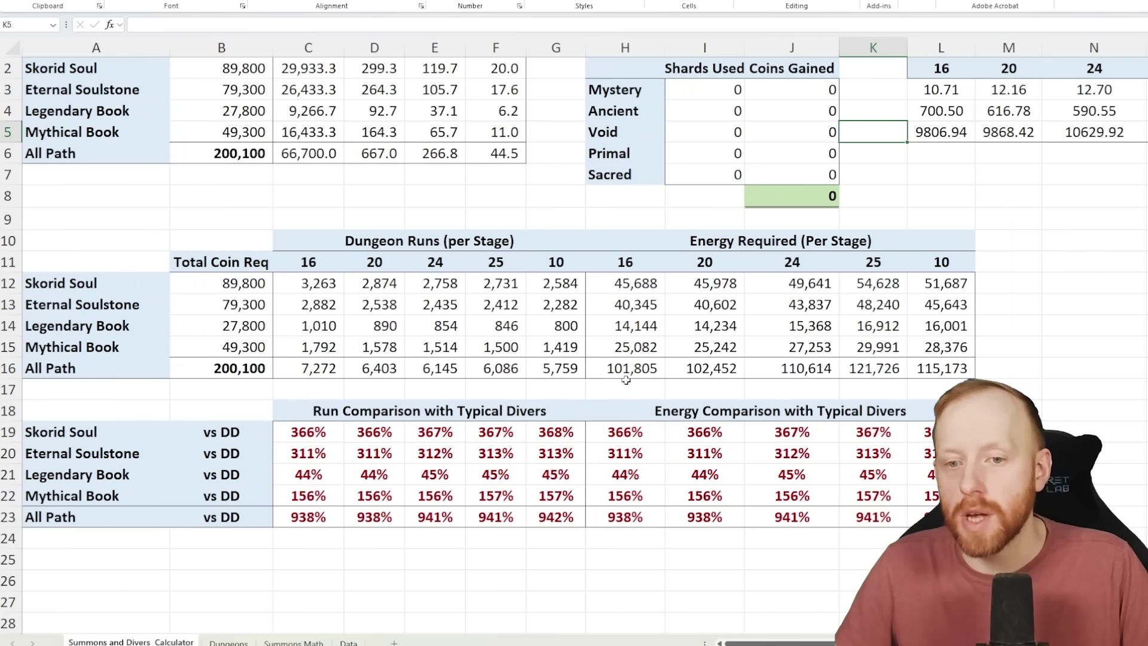
pyautogui.scroll(1, 537, 350)
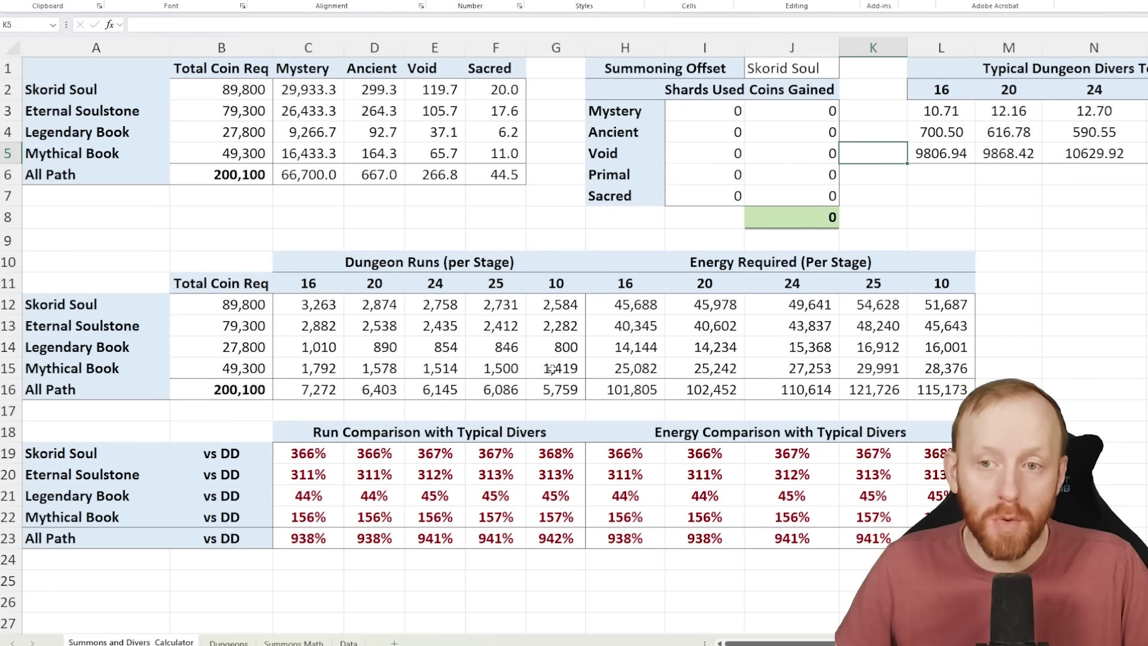
pyautogui.click(882, 306)
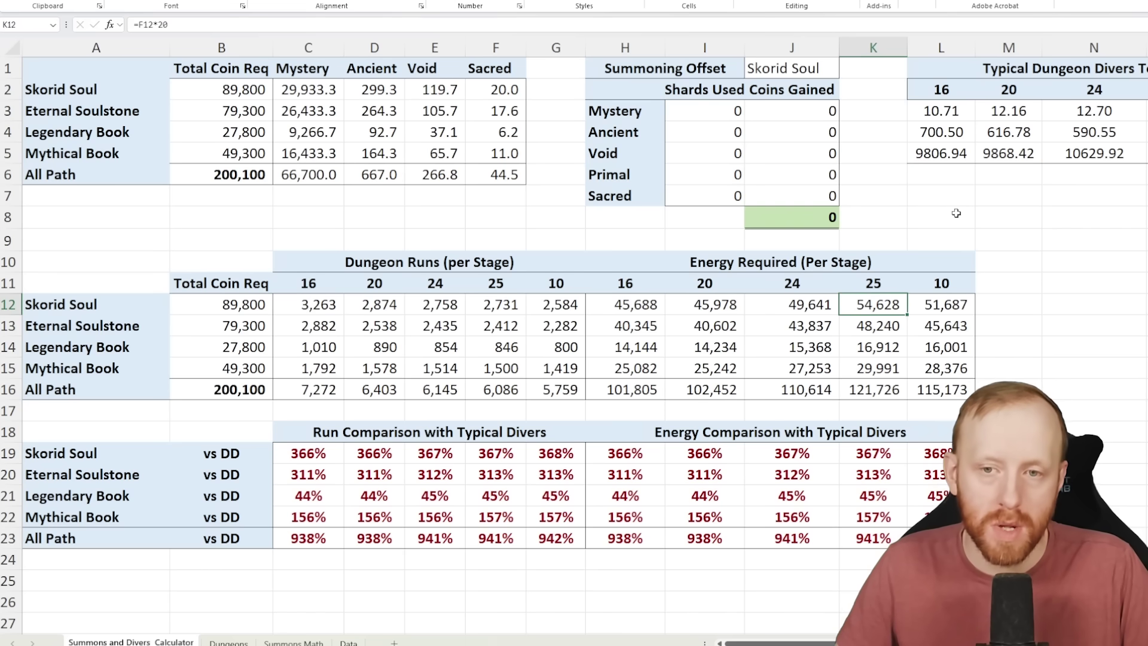
pyautogui.click(668, 305)
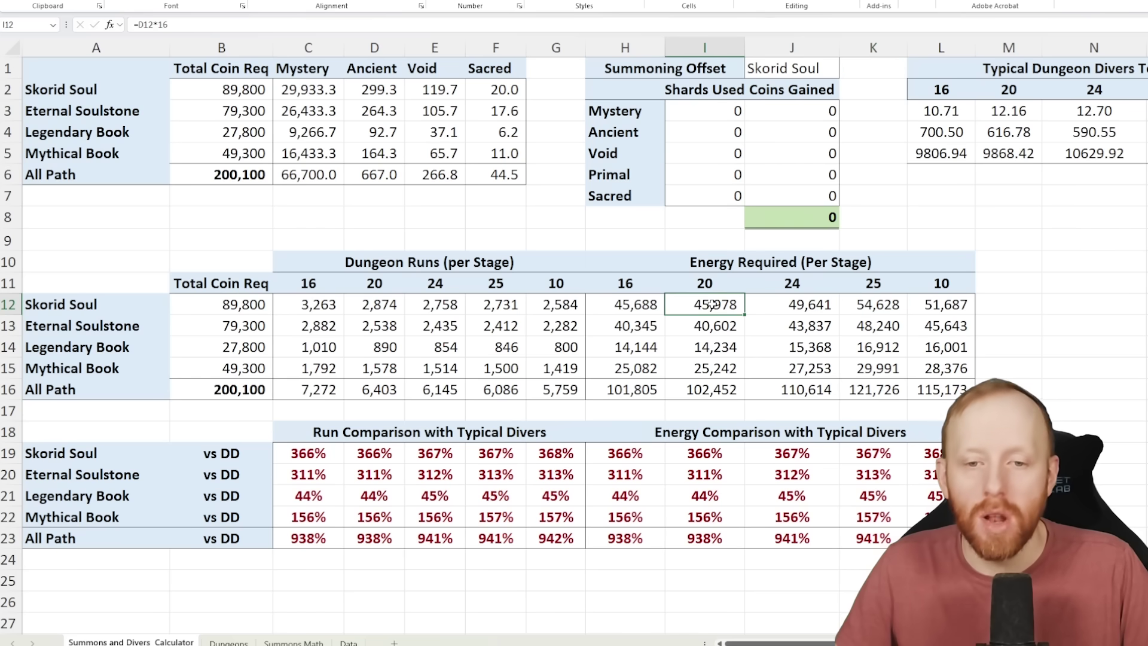
pyautogui.click(704, 349)
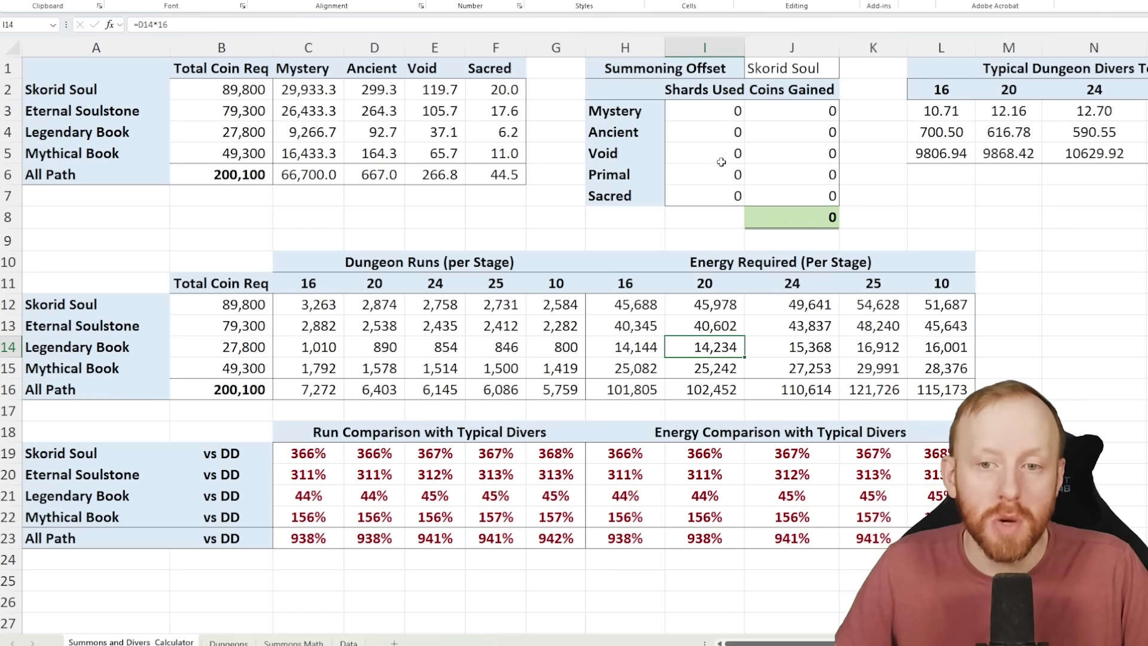
# - Set the Sacred shards used in the Summoning Offset table to 5
pyautogui.click(693, 194)
pyautogui.write('5')
pyautogui.press('Return')
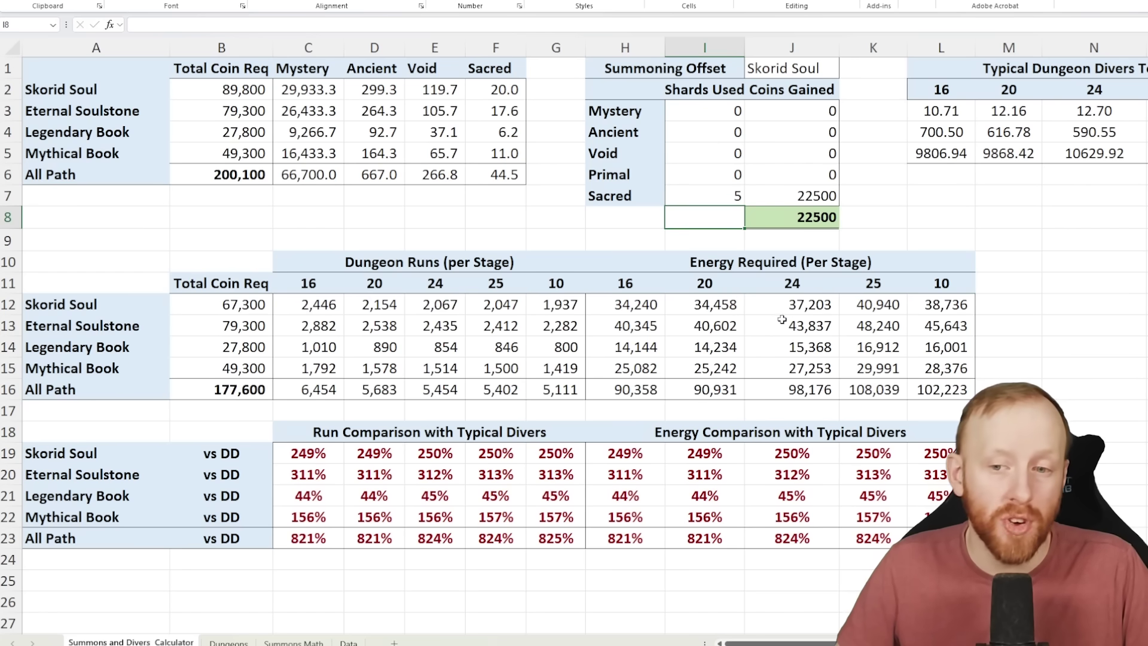
# - Reset the Sacred shards used in the Summoning Offset table to 0
pyautogui.click(722, 199)
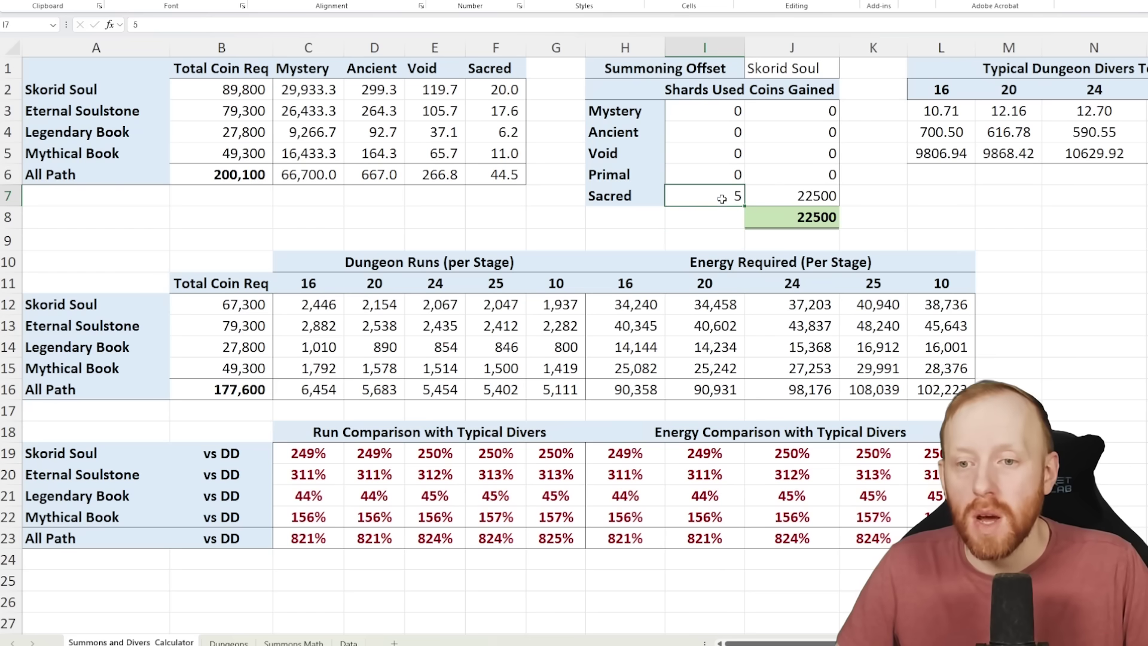
pyautogui.write('0')
pyautogui.click(918, 177)
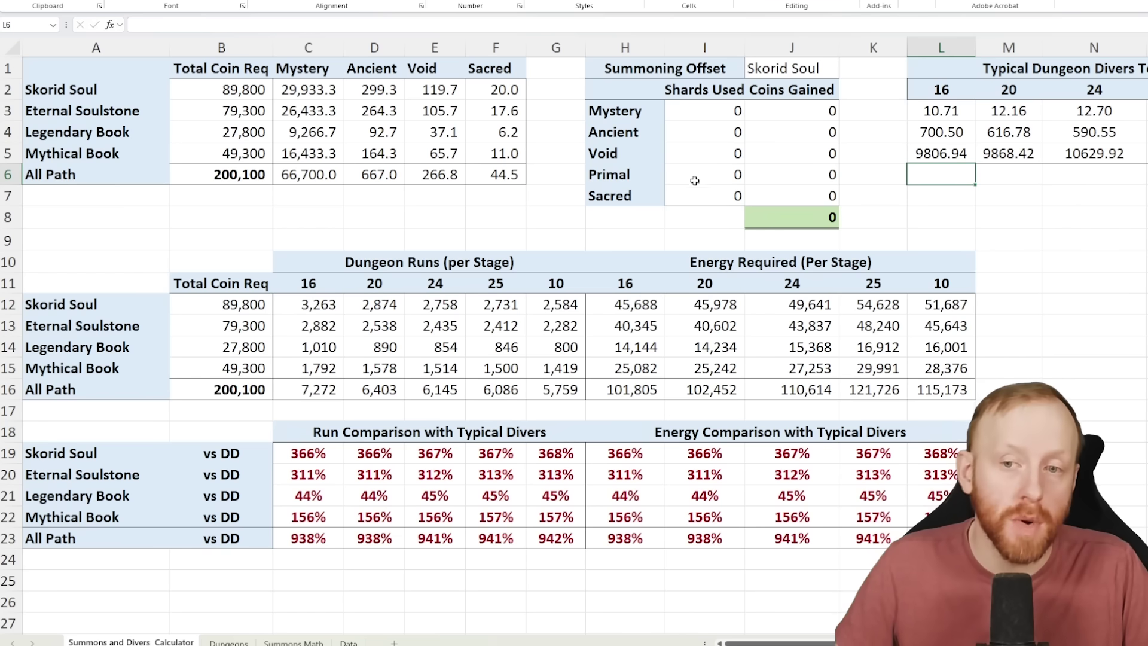
# - Set the Summoning Offset shards used to 20 Ancient, 10 Void, 10 Primal and 5 Sacred, and check the total coins gained
pyautogui.click(719, 141)
pyautogui.click(717, 156)
pyautogui.click(709, 180)
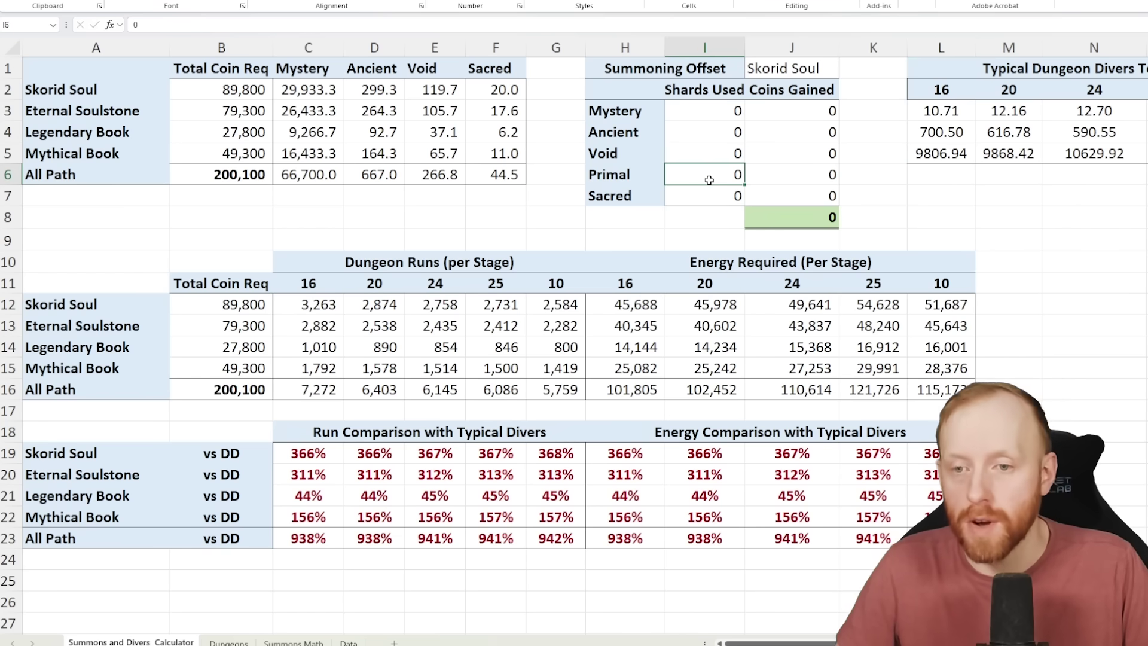
pyautogui.write('10')
pyautogui.press('Return')
pyautogui.press('F2')
pyautogui.write('5')
pyautogui.press('Up')
pyautogui.press('Up')
pyautogui.write('10')
pyautogui.press('Up')
pyautogui.write('20')
pyautogui.press('Return')
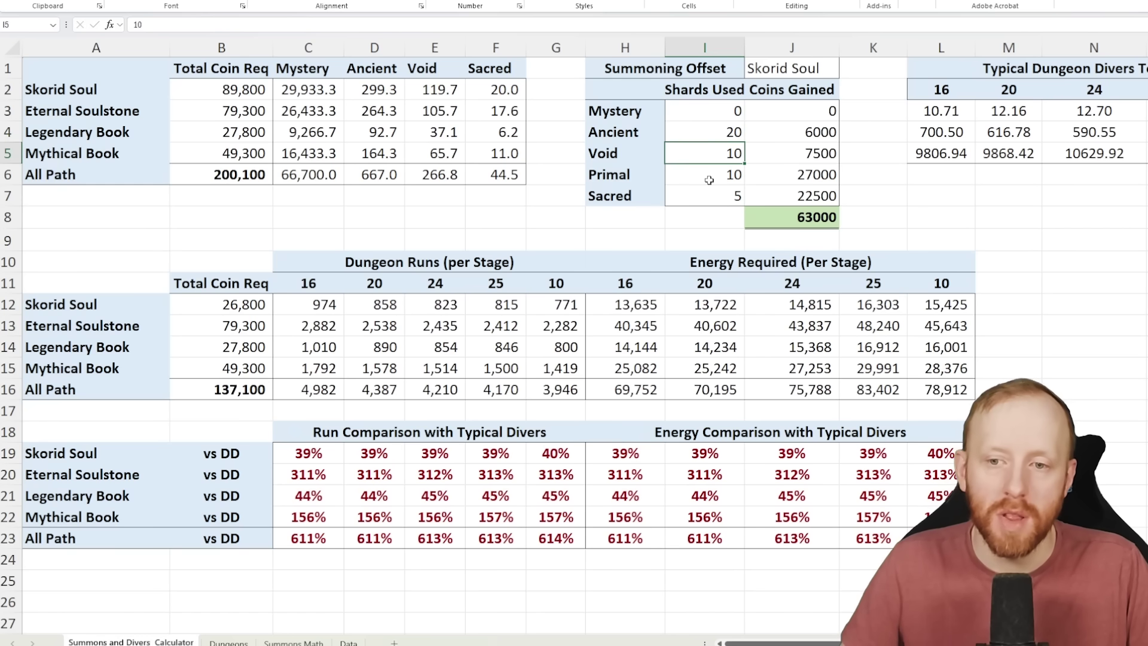
pyautogui.click(800, 216)
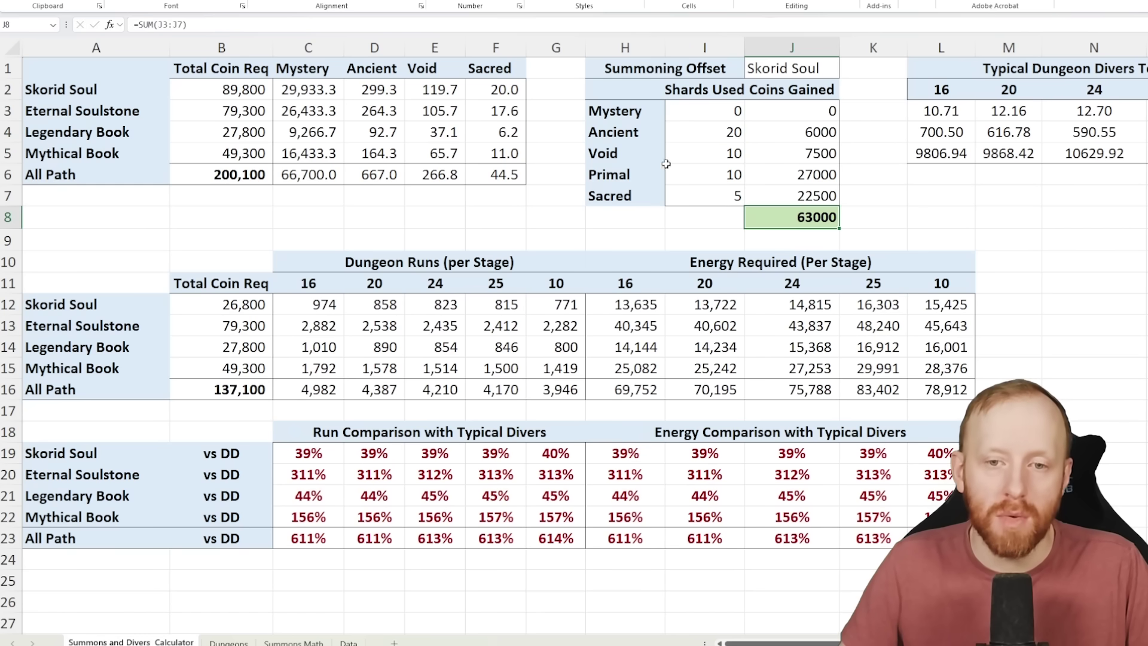
pyautogui.click(805, 322)
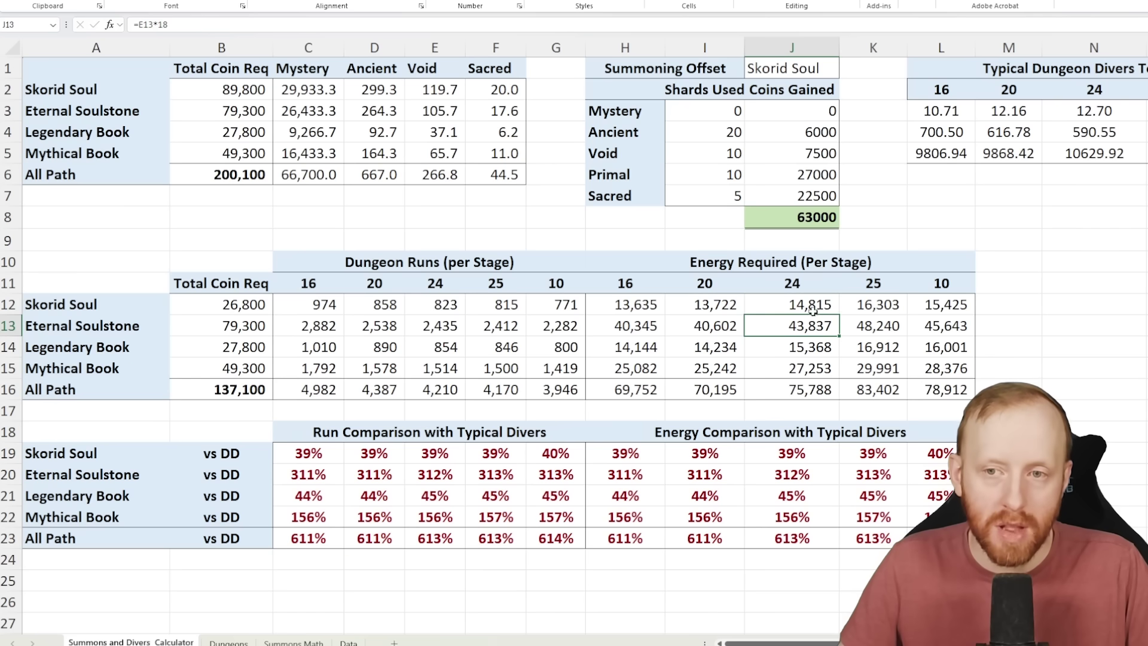
# - Change the Summoning Offset target reward in J1 to Legendary Book and then to Mythical Book
pyautogui.click(834, 72)
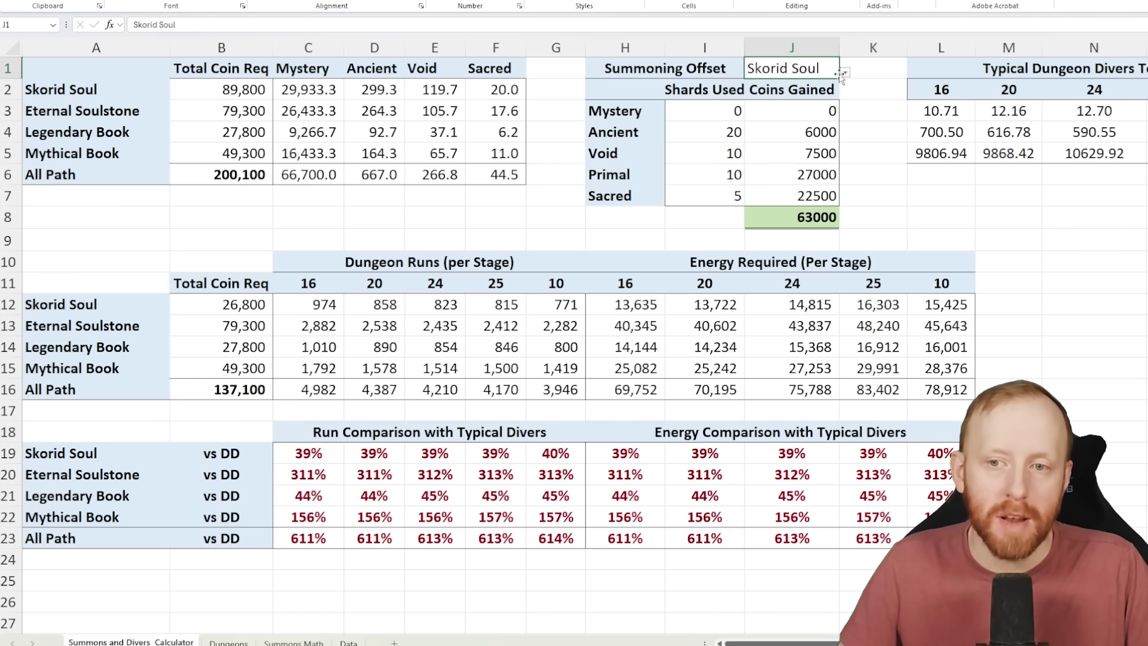
pyautogui.click(845, 72)
pyautogui.click(778, 105)
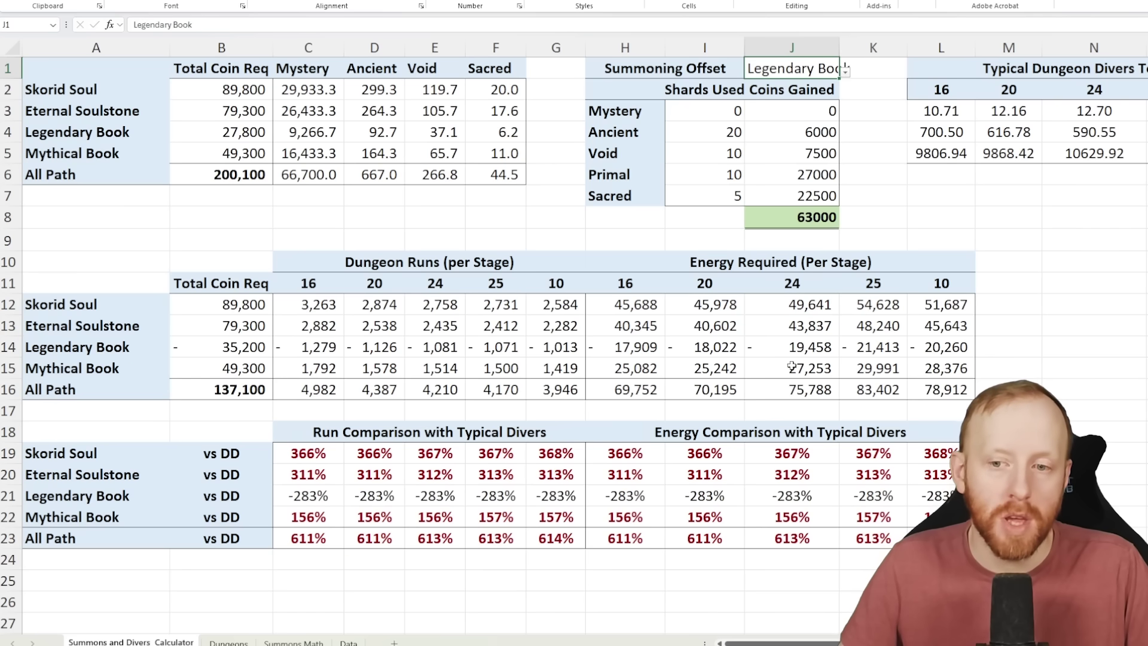
pyautogui.hotkey('alt', 'Down')
pyautogui.press('Down')
pyautogui.press('Return')
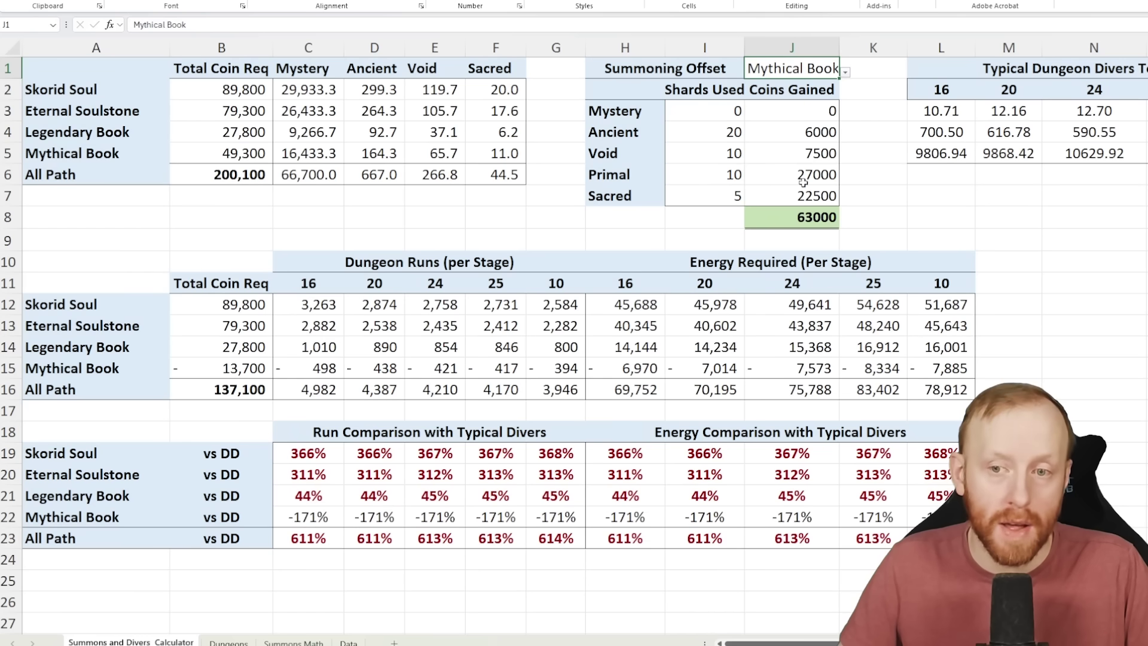
# - Set the Summoning Offset target reward back to Skorid Soul and review the Primal and Sacred rows
pyautogui.hotkey('alt', 'Down')
pyautogui.press('Up')
pyautogui.press('Up')
pyautogui.press('Up')
pyautogui.press('Return')
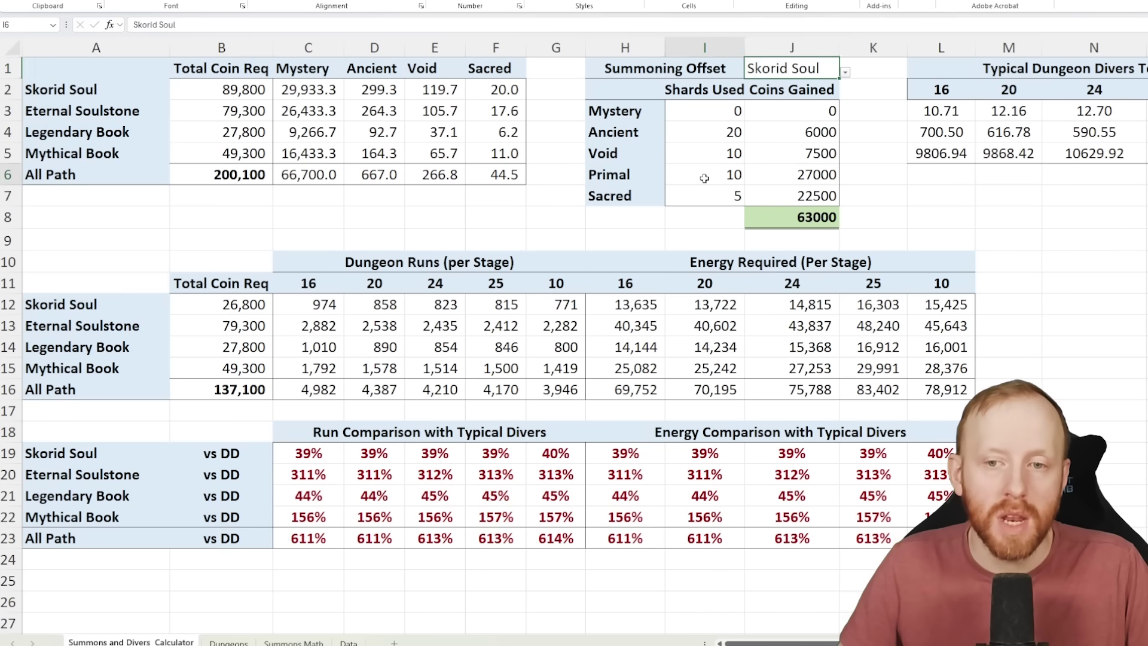
pyautogui.moveTo(704, 178); pyautogui.dragTo(803, 193)
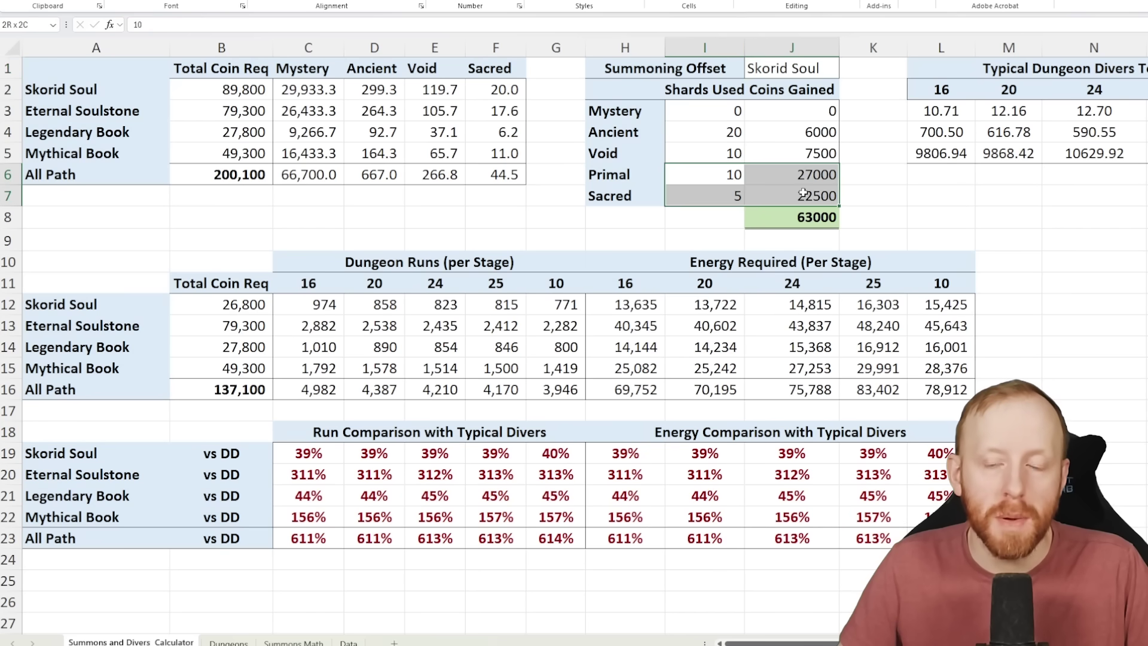
pyautogui.click(856, 179)
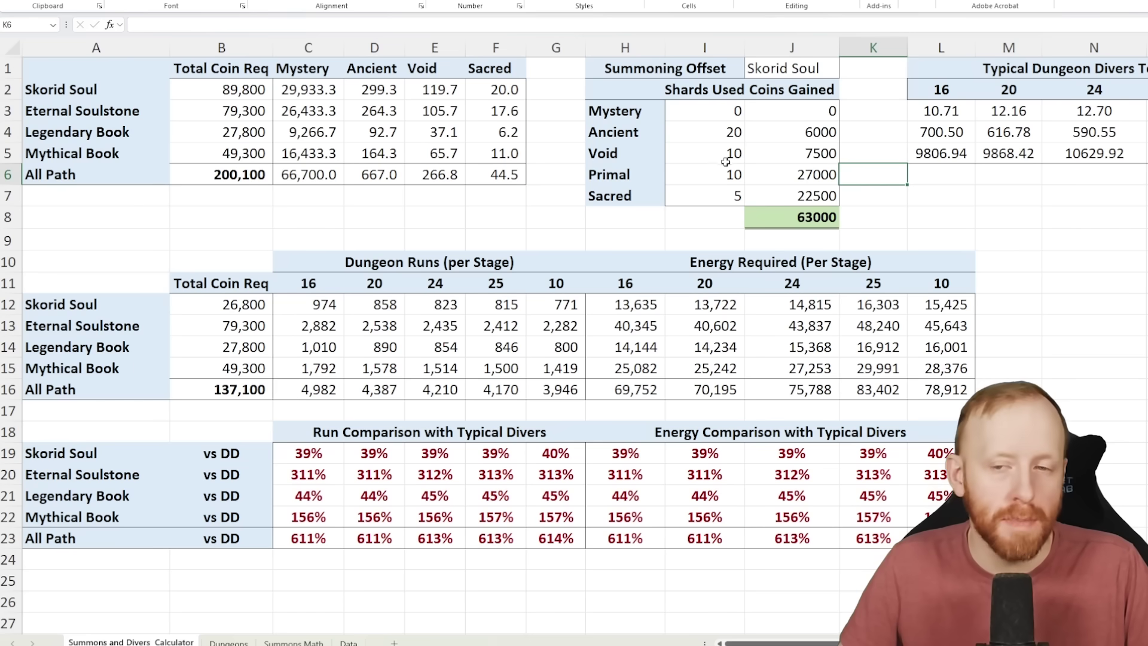
# - Reset the Ancient, Void, Primal and Sacred shards used in the Summoning Offset table to 0
pyautogui.click(707, 126)
pyautogui.write('0')
pyautogui.press('Return')
pyautogui.write('0')
pyautogui.press('Return')
pyautogui.write('0')
pyautogui.press('Return')
pyautogui.write('0')
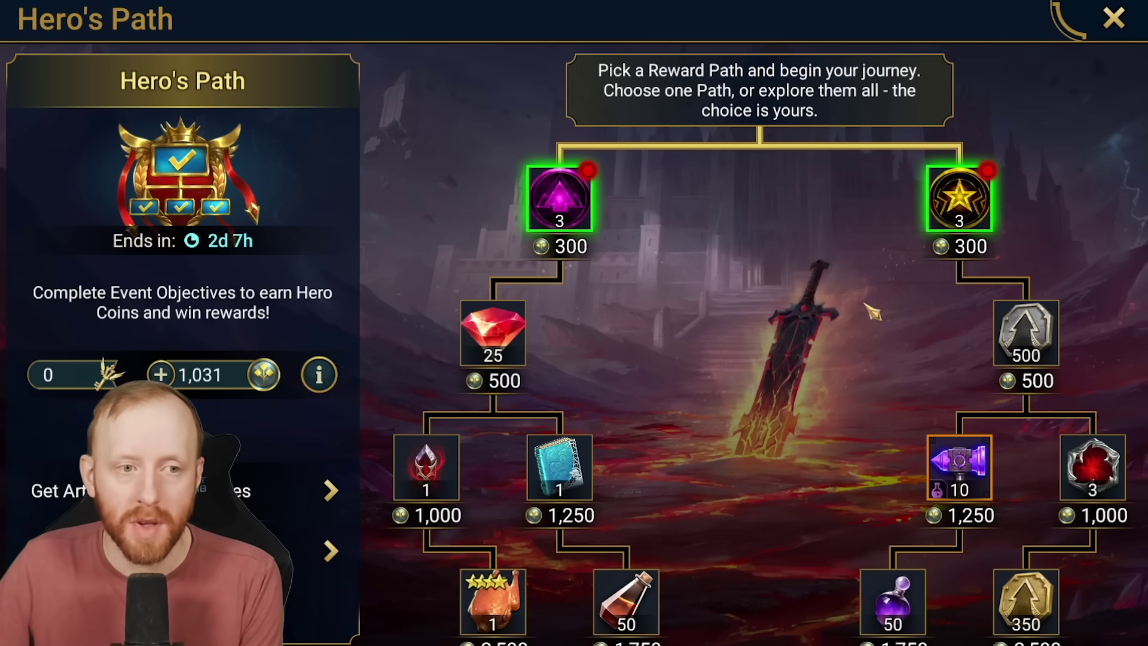
# - Dismiss the Appreciation Pack offer and examine the final Hero's Path rewards, including the 50,000-coin and 30,000-coin nodes
pyautogui.scroll(-5, 837, 400)
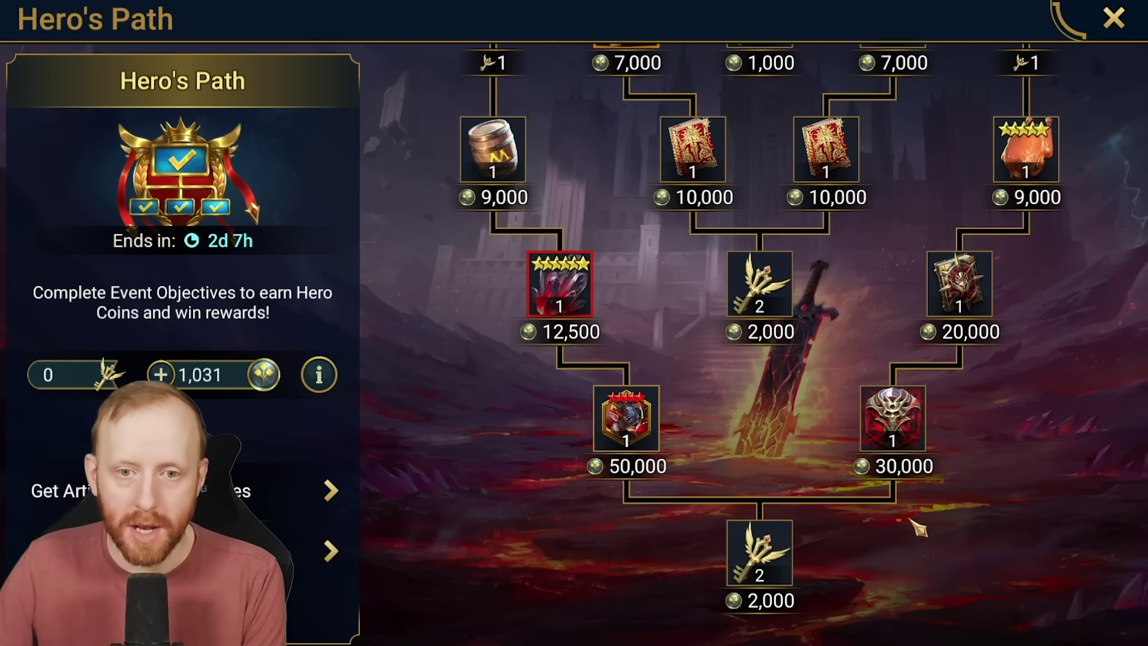
pyautogui.scroll(-2, 939, 430)
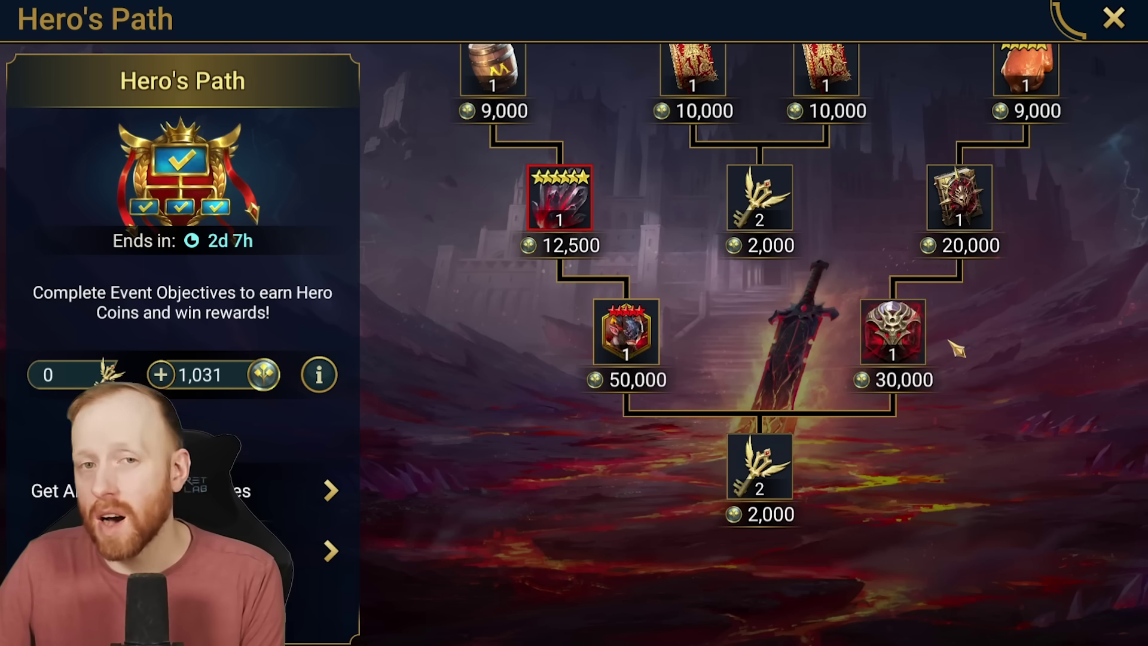
pyautogui.scroll(2, 957, 350)
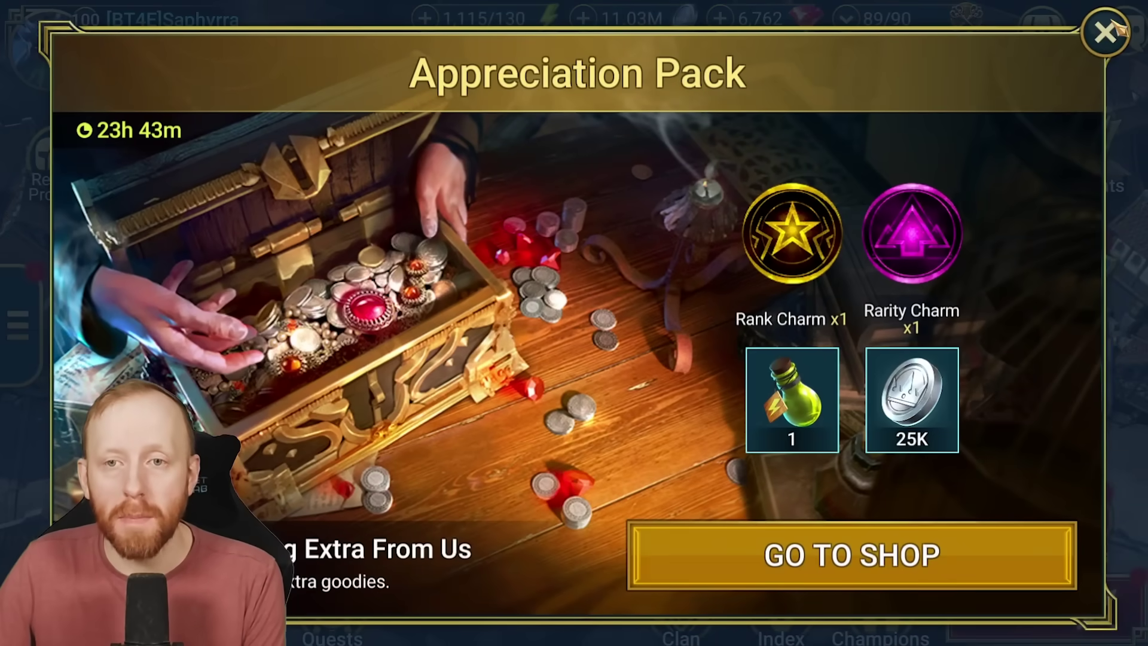
pyautogui.click(1105, 31)
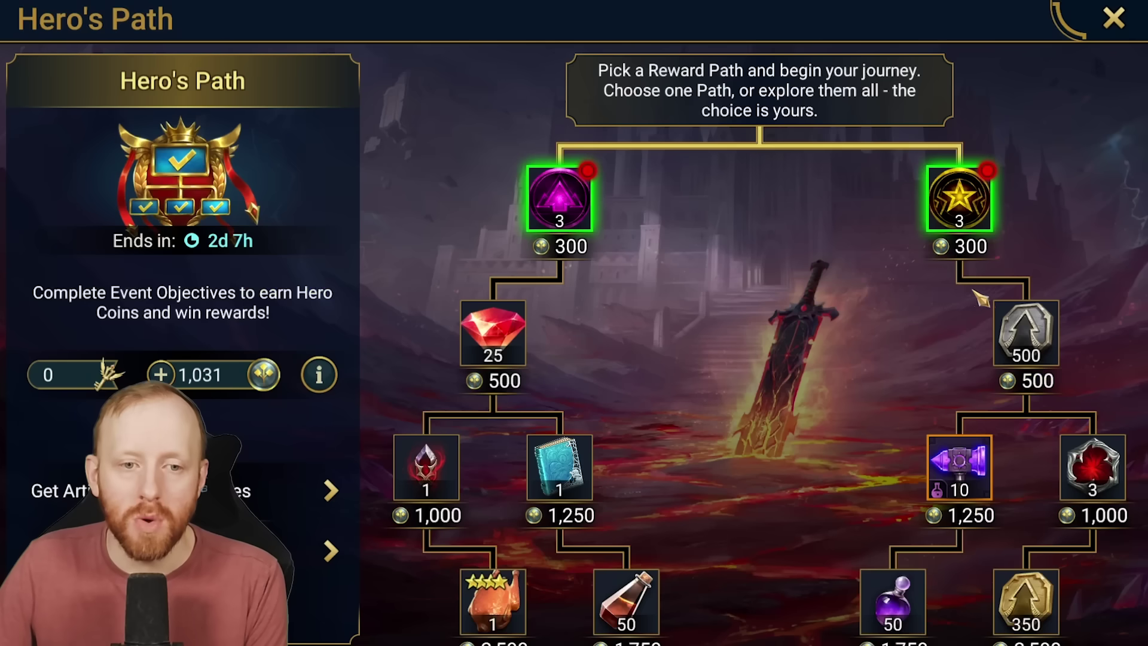
pyautogui.scroll(-20, 807, 452)
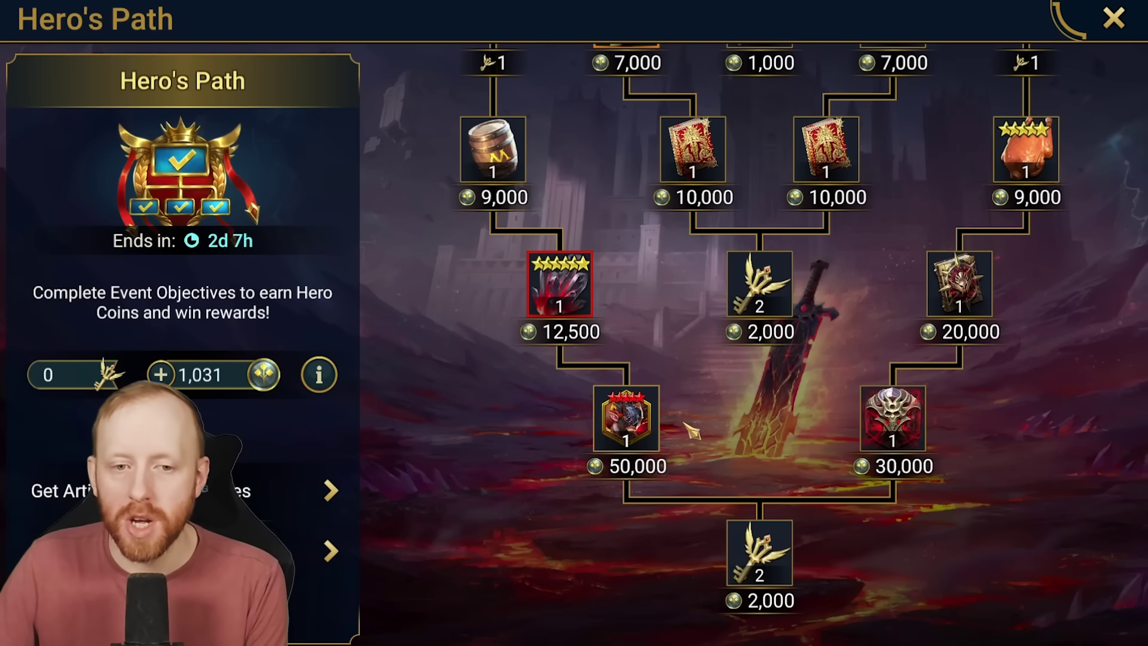
# - Leave Hero's Path and examine the Progressive Chance champions offered for Sacred and Void Shards in the Summoning Portal
pyautogui.click(1113, 19)
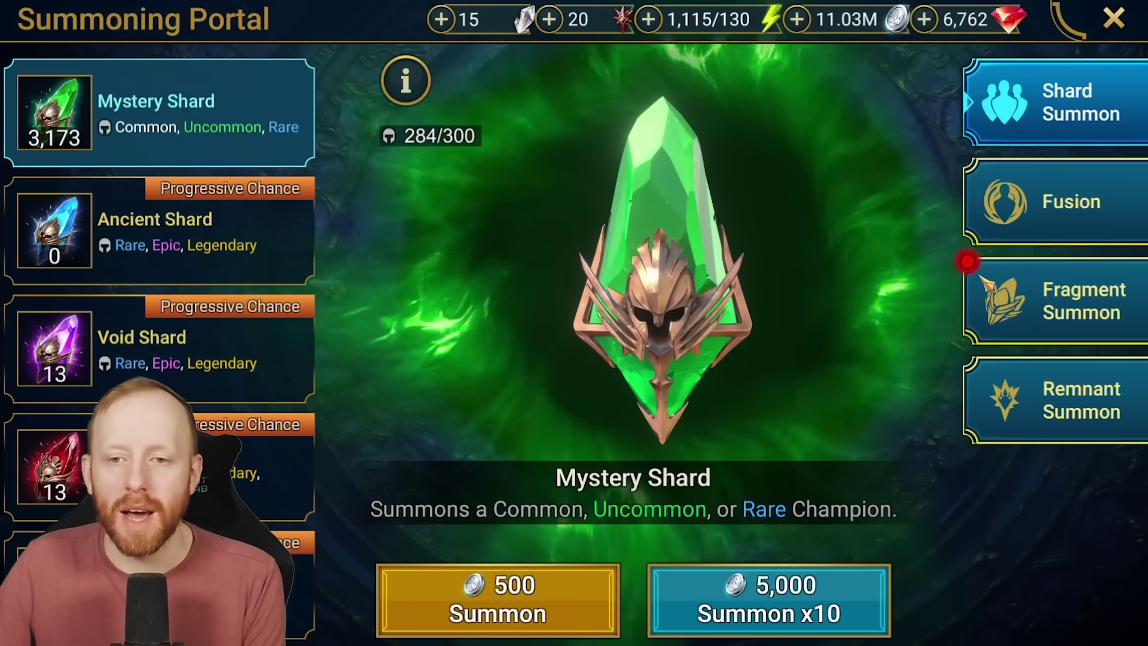
pyautogui.click(298, 598)
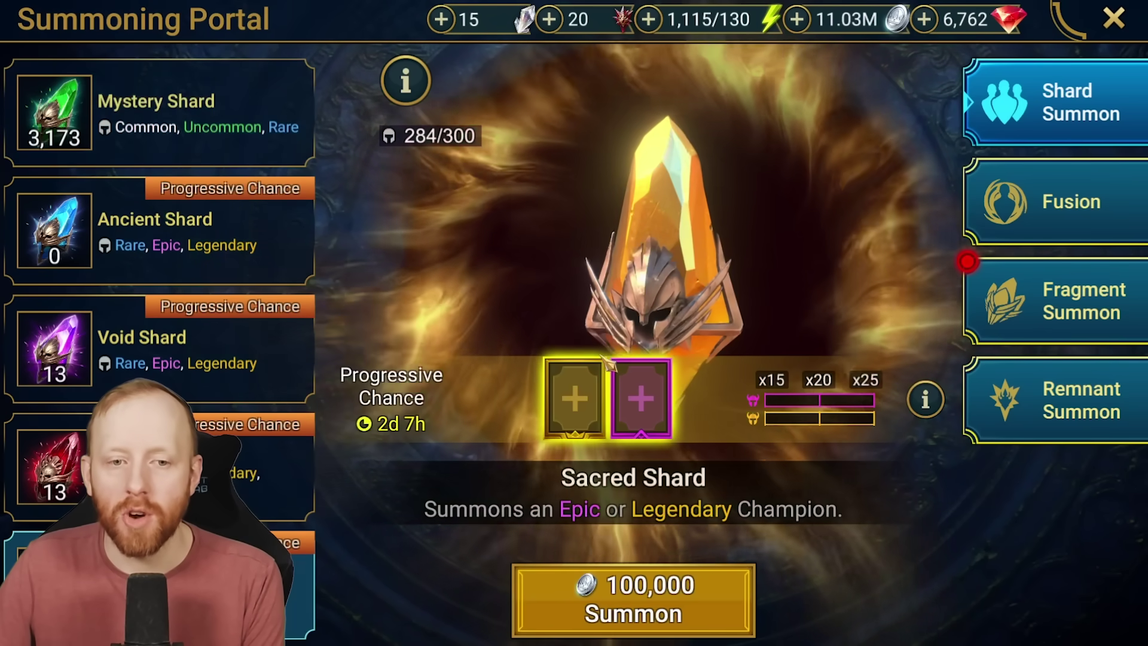
pyautogui.click(601, 388)
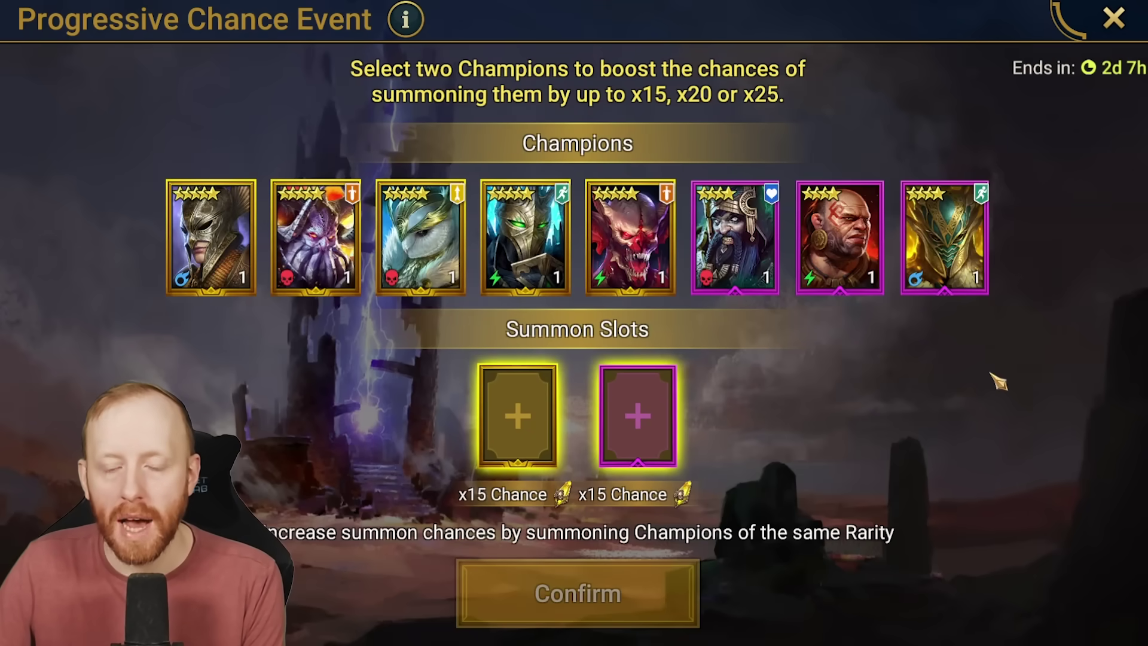
pyautogui.click(1113, 19)
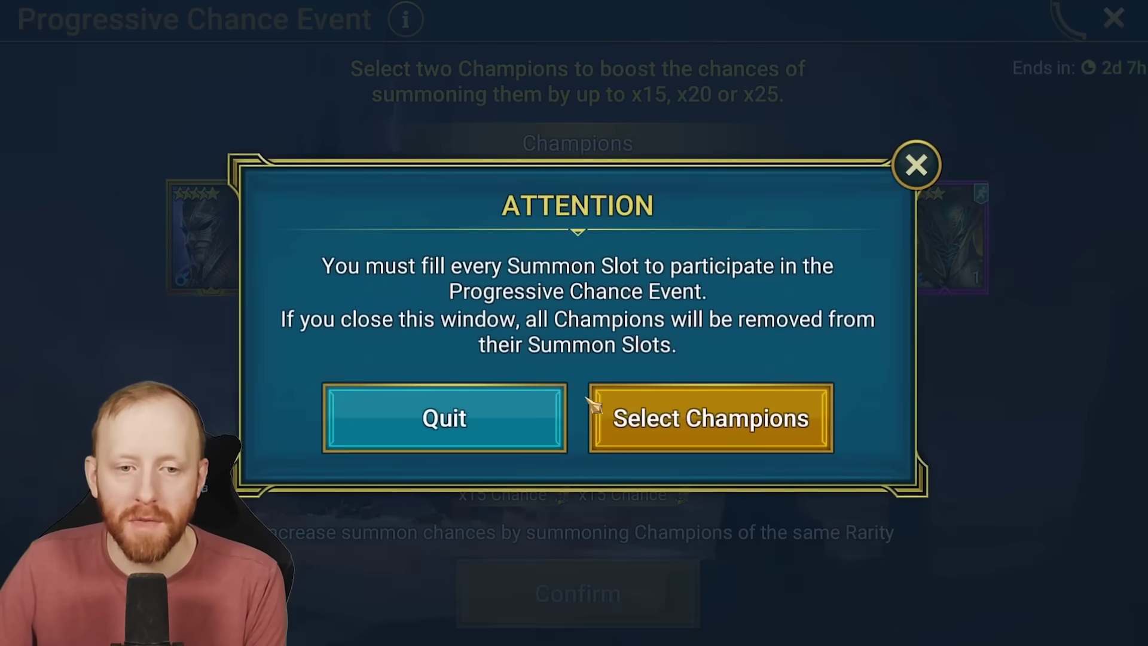
pyautogui.click(915, 162)
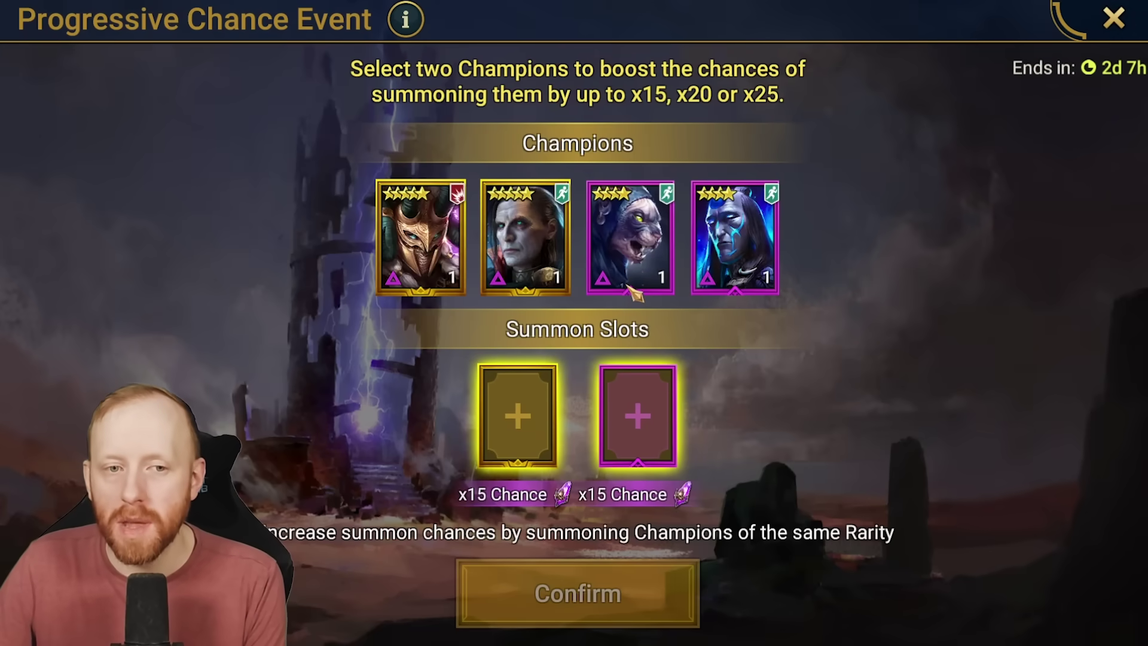